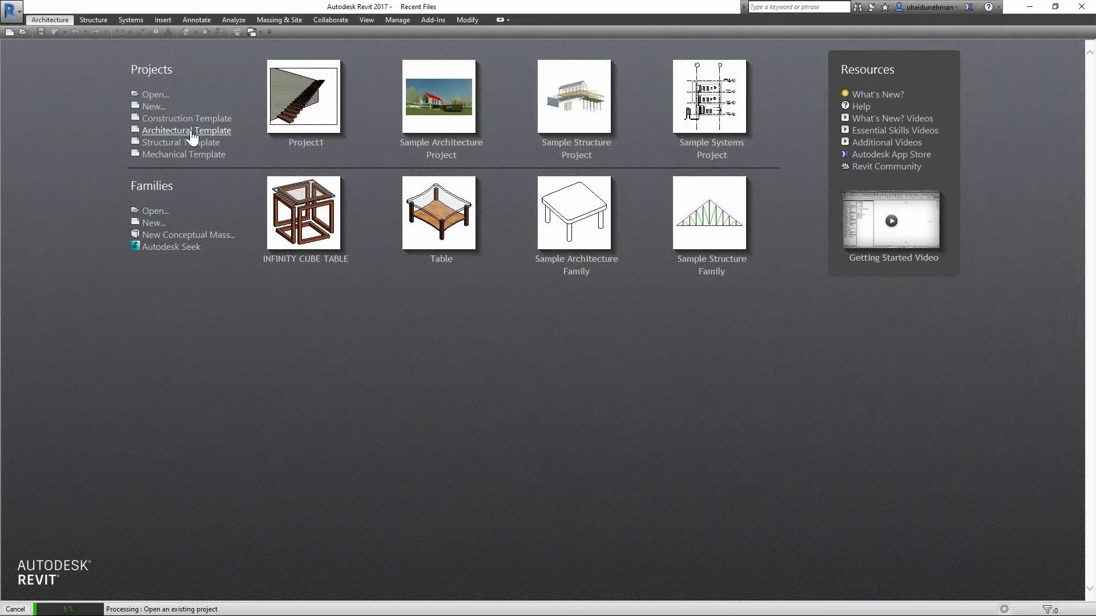
# - Start an architectural-template project and sketch a straight 18-riser stair run on Level 1
pyautogui.click(186, 130)
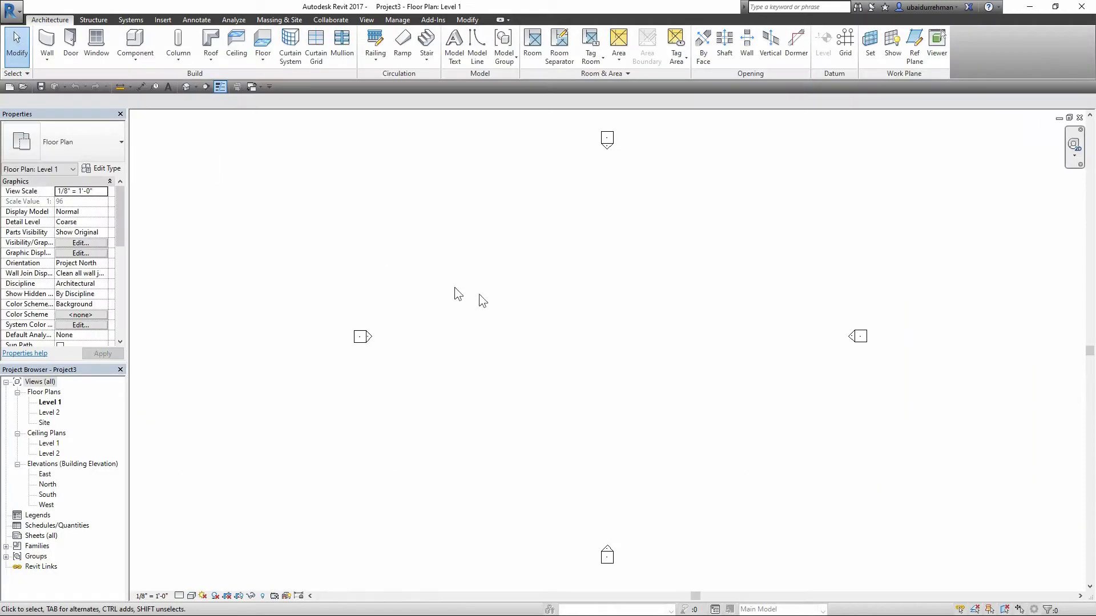
pyautogui.click(425, 48)
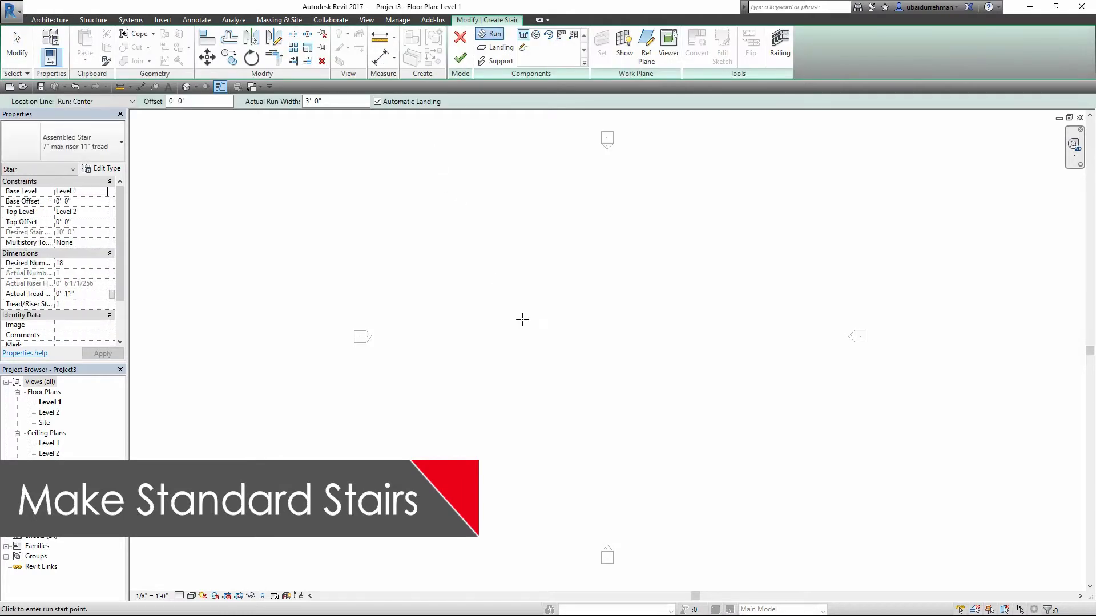
pyautogui.scroll(2, 605, 390)
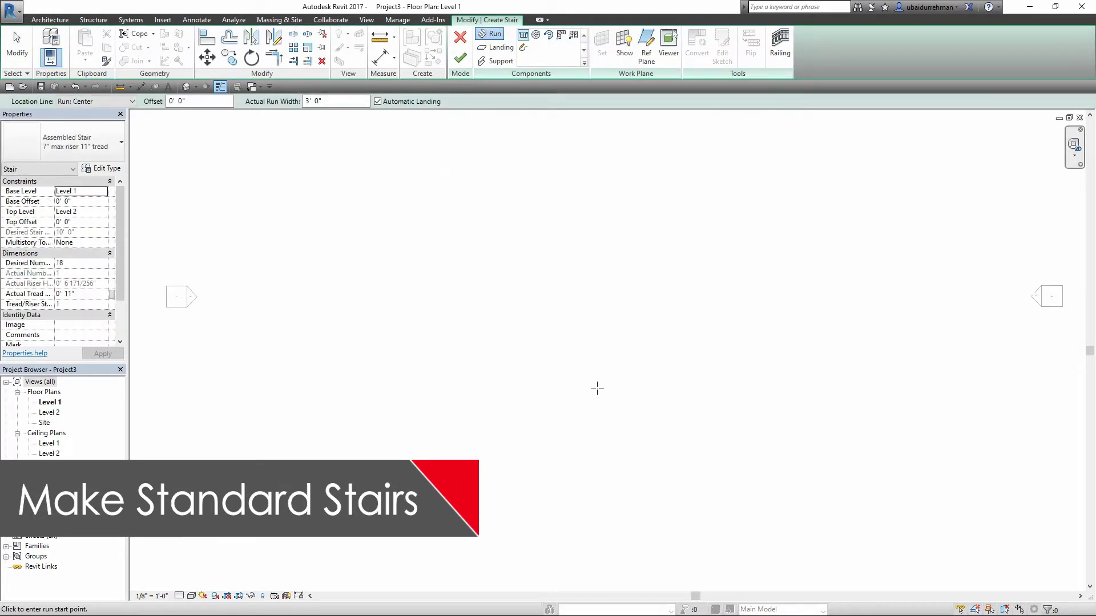
pyautogui.click(594, 388)
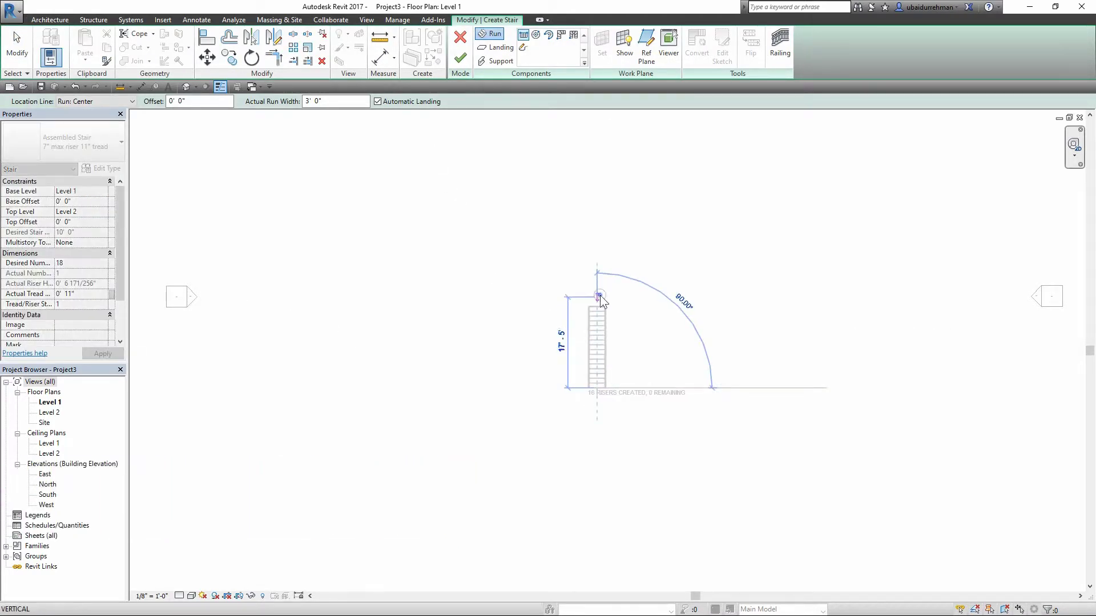
pyautogui.click(591, 307)
pyautogui.press('Escape')
pyautogui.scroll(3, 613, 372)
pyautogui.scroll(1, 525, 222)
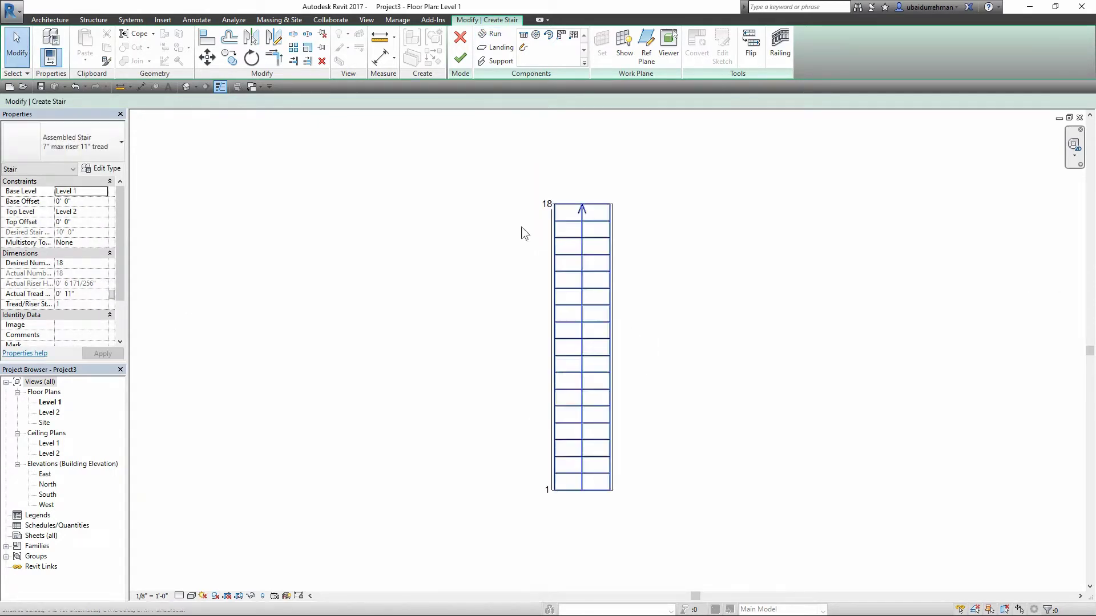
# - Finish the stair, delete its left and right railings, and switch to the default 3D view
pyautogui.click(463, 59)
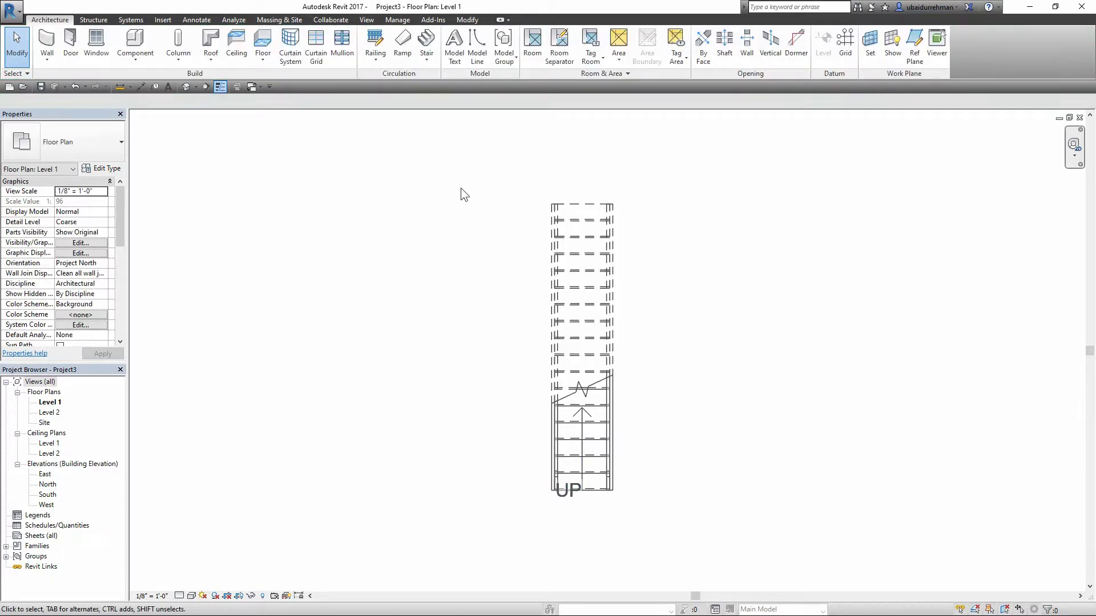
pyautogui.click(557, 207)
pyautogui.press('Escape')
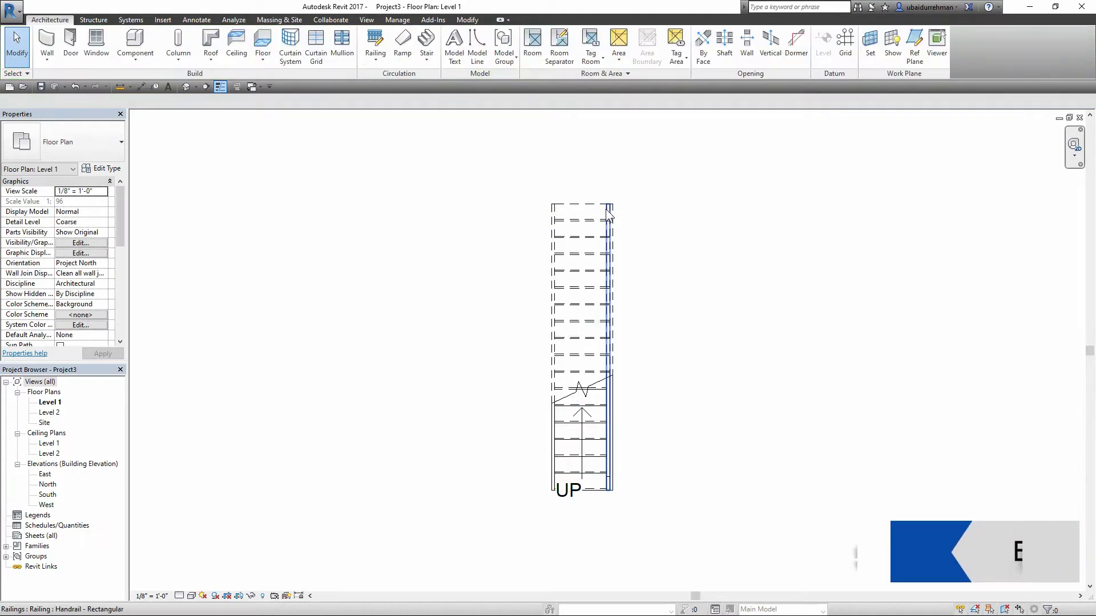
pyautogui.click(605, 212)
pyautogui.press('Delete')
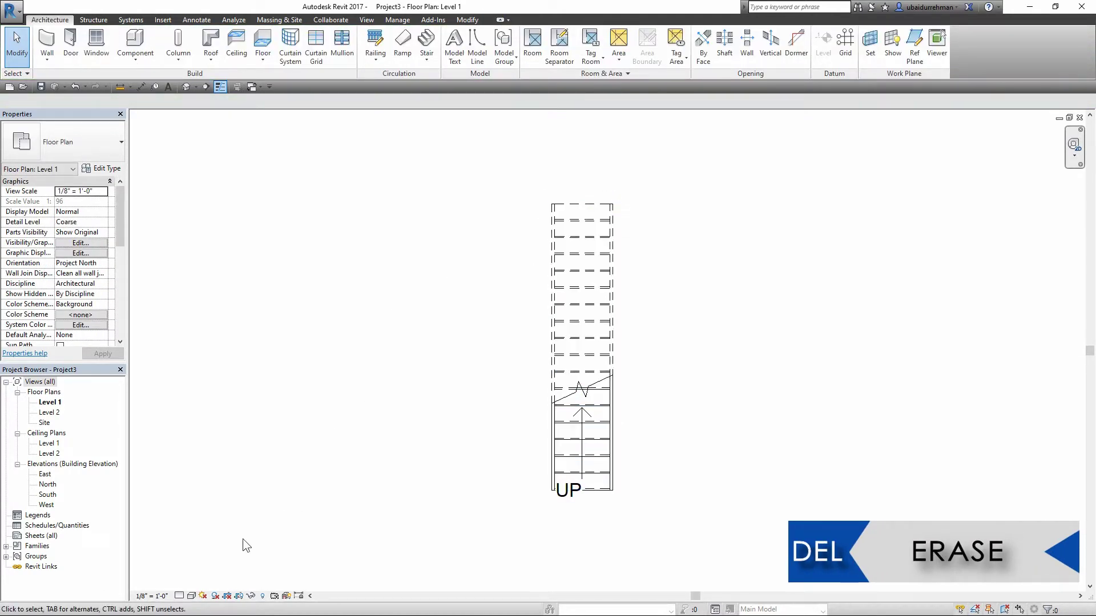
pyautogui.click(186, 87)
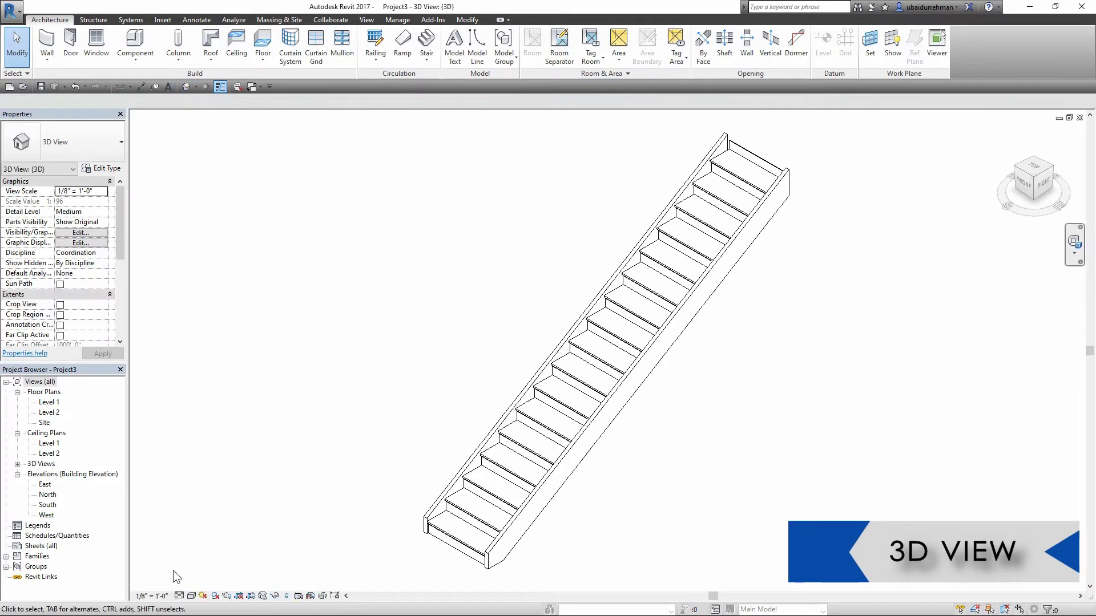
# - Set the 3D view's visual style to Realistic and pan the stair to the right
pyautogui.click(191, 595)
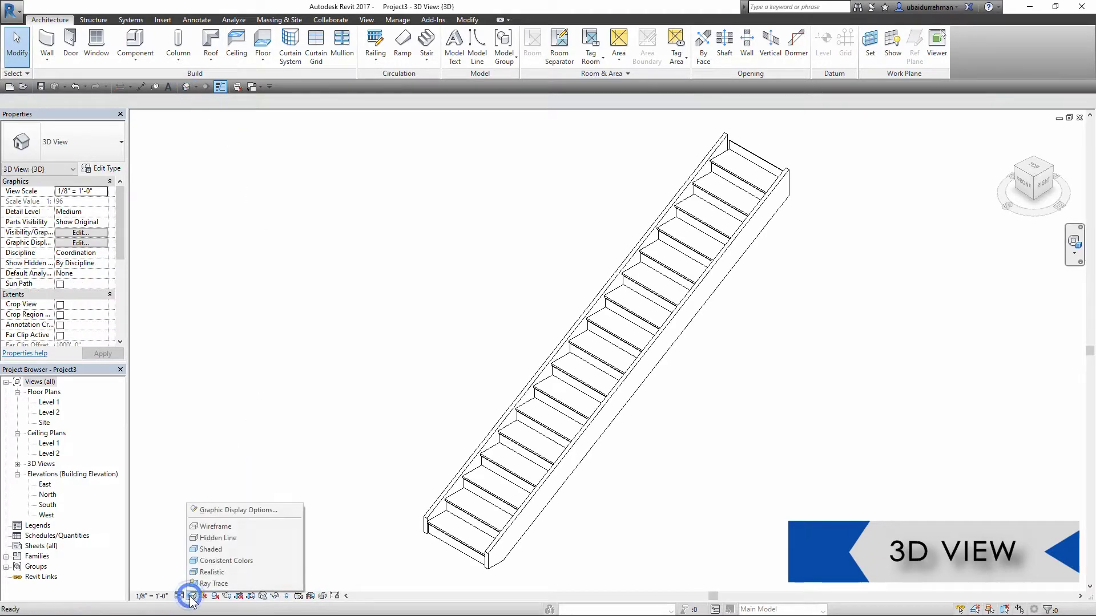
pyautogui.click(213, 573)
pyautogui.moveTo(486, 368); pyautogui.dragTo(694, 358, button='middle')
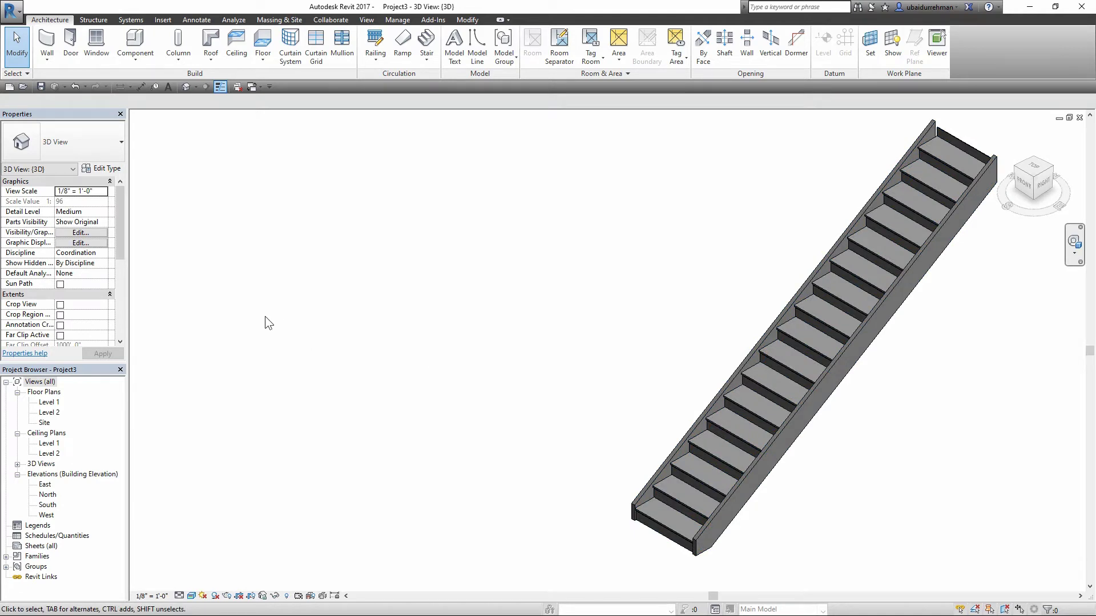
# - Turn on Middle Support in the stair's type properties, using the Carriage - 2" Width support type
pyautogui.click(820, 334)
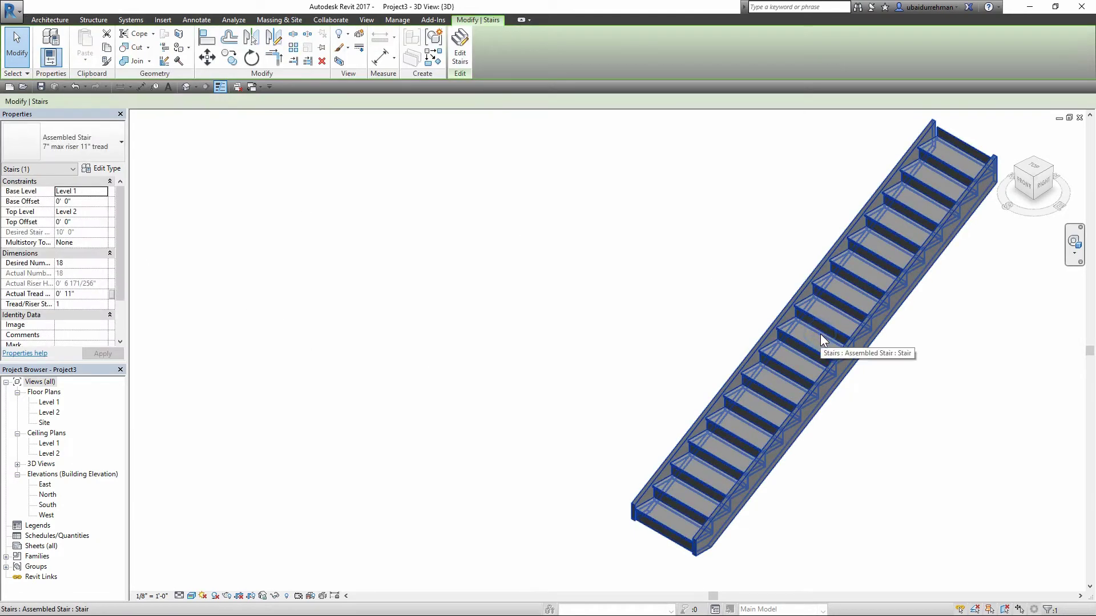
pyautogui.click(103, 168)
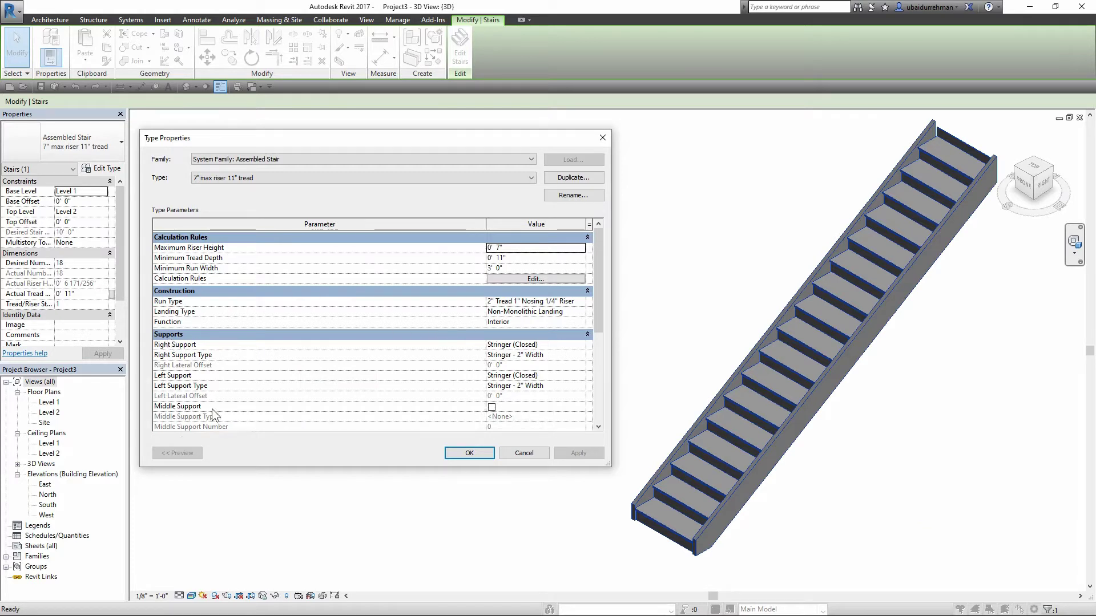
pyautogui.click(491, 407)
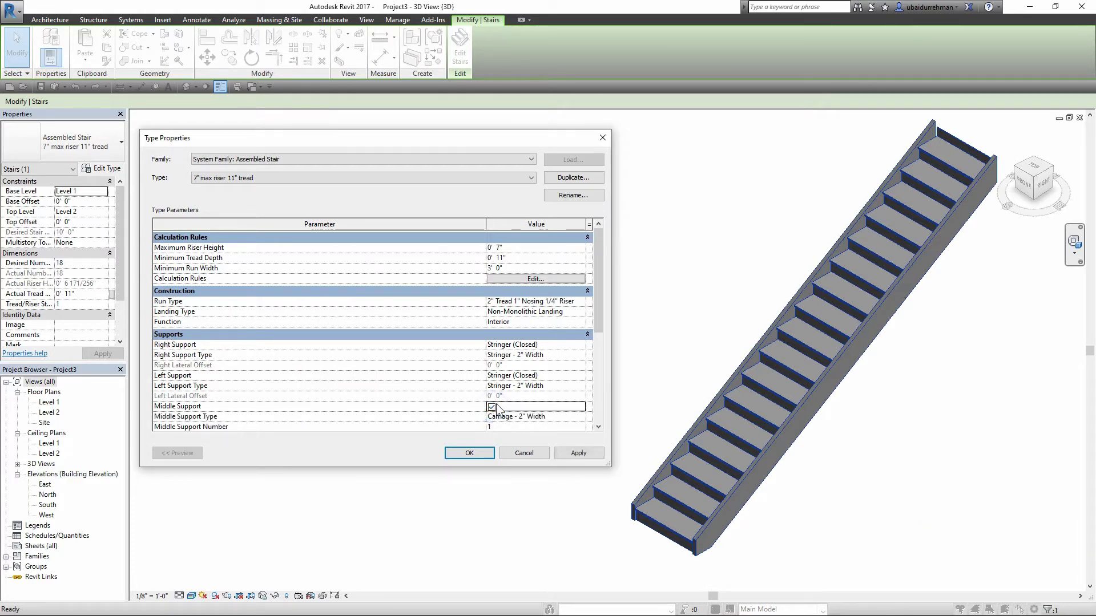
pyautogui.click(582, 416)
# - Change the Carriage - 2" Width support type's Width to 0' 6"
pyautogui.click(582, 416)
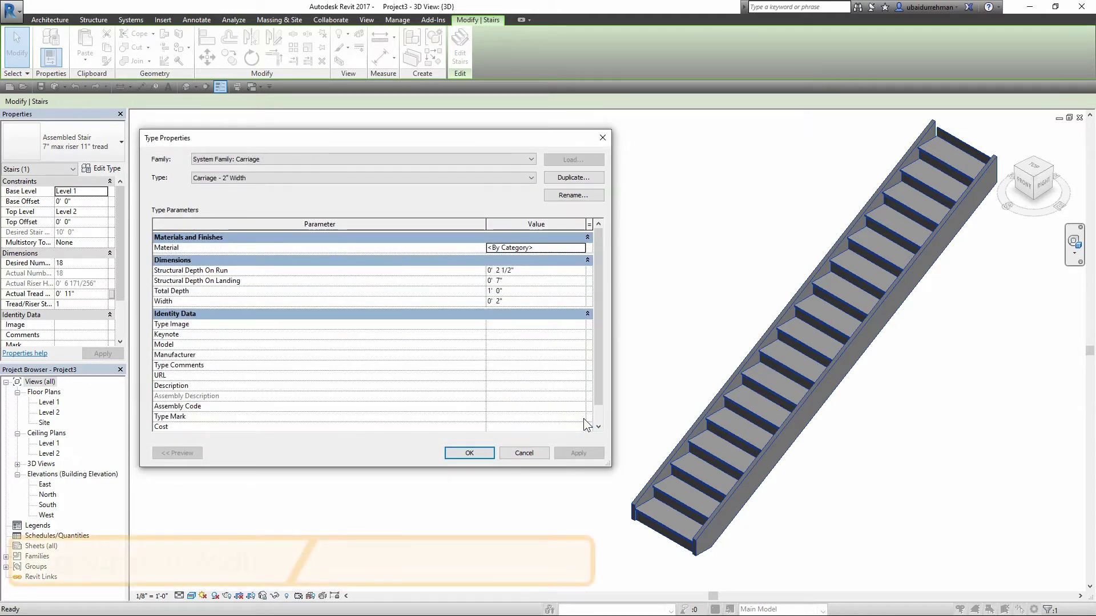
pyautogui.click(496, 301)
pyautogui.click(499, 301)
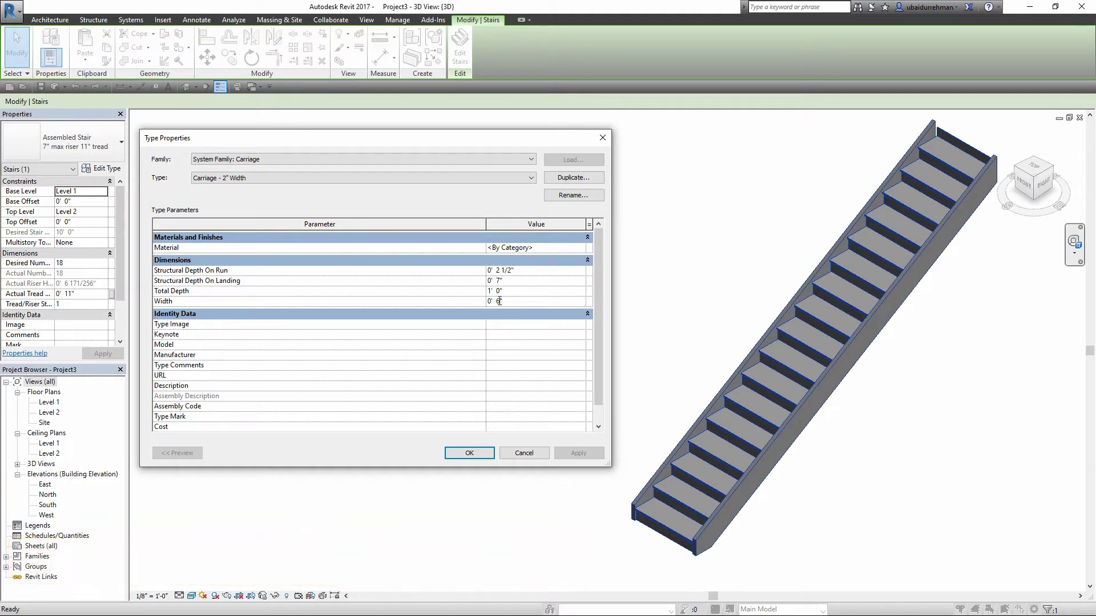
pyautogui.click(579, 248)
# - Add Steel, Mild from the material library and assign it as the carriage material
pyautogui.click(581, 247)
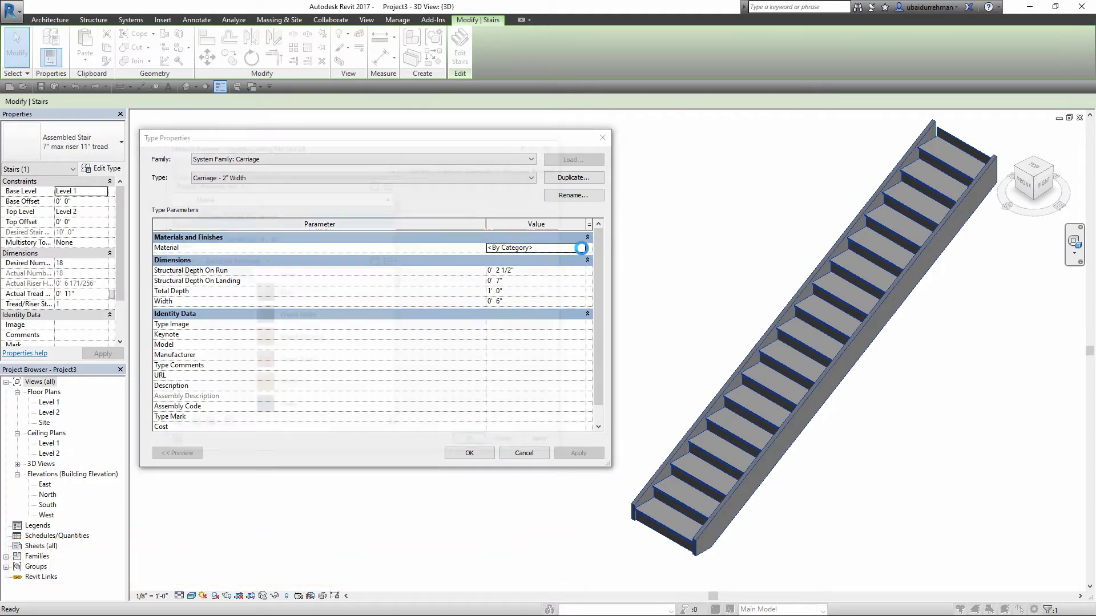
pyautogui.scroll(-2, 323, 386)
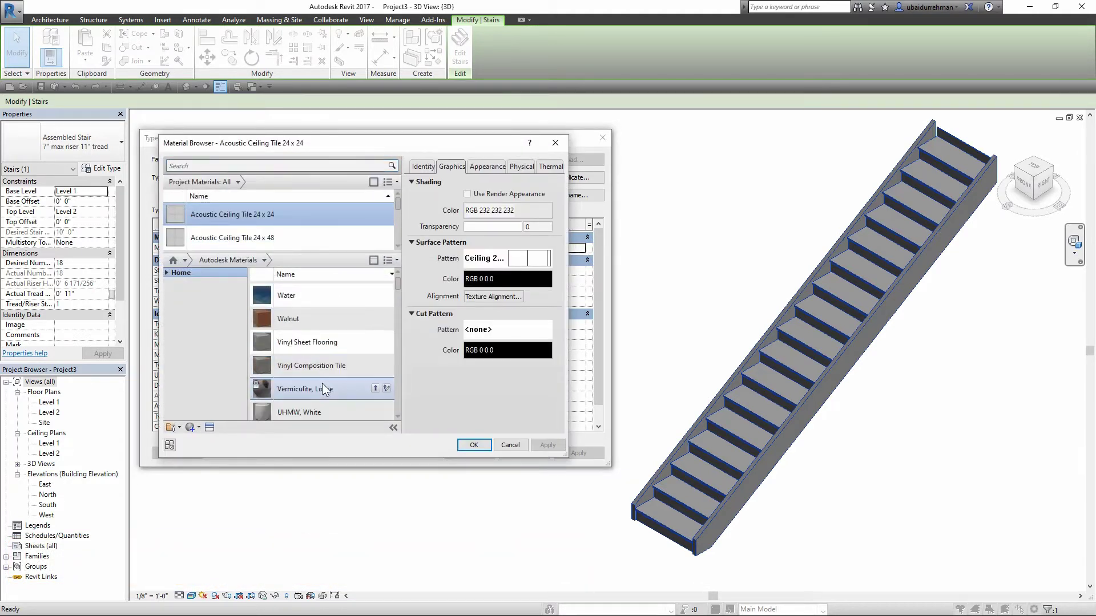
pyautogui.scroll(-5, 323, 384)
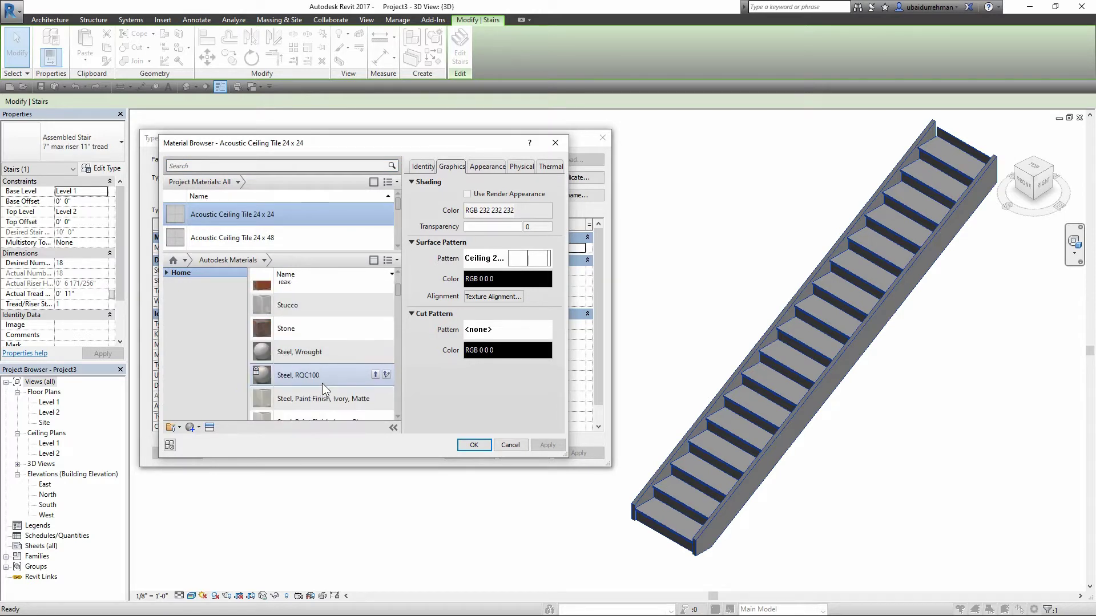
pyautogui.scroll(-4, 322, 382)
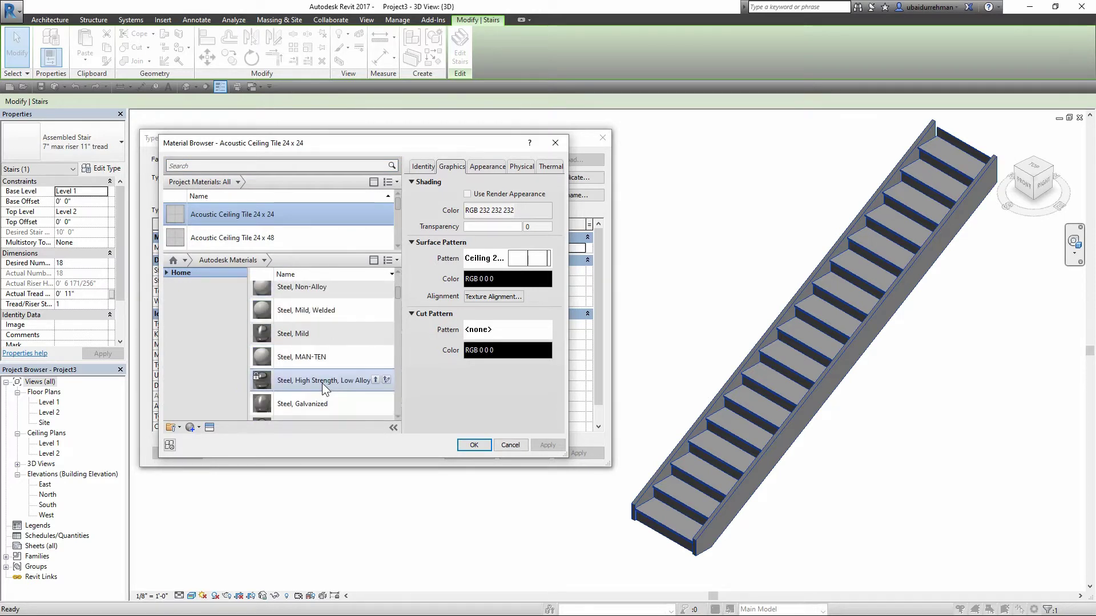
pyautogui.click(376, 333)
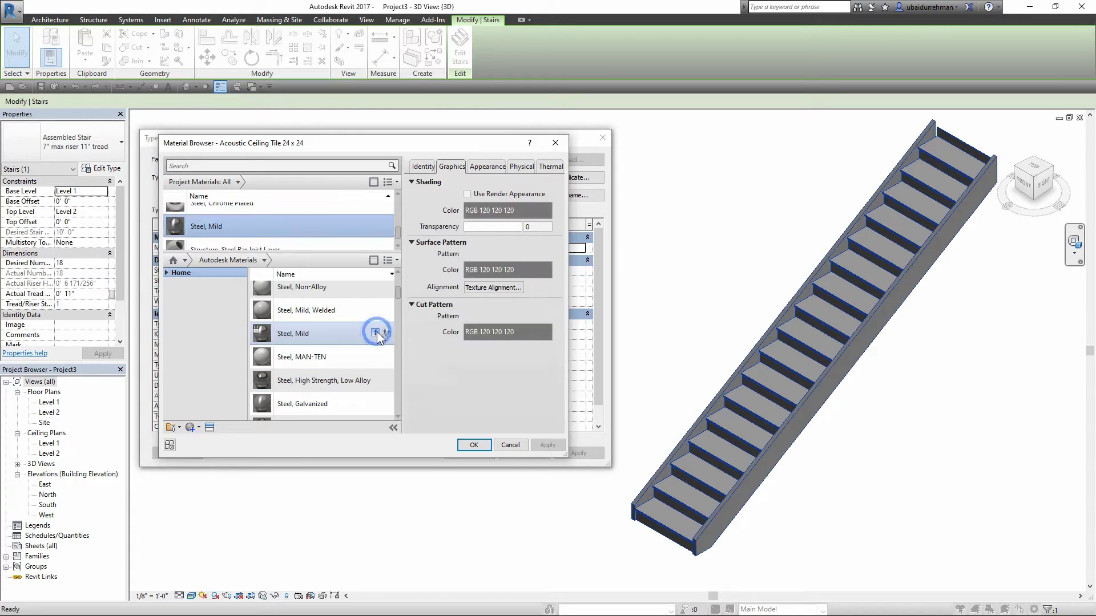
pyautogui.click(539, 445)
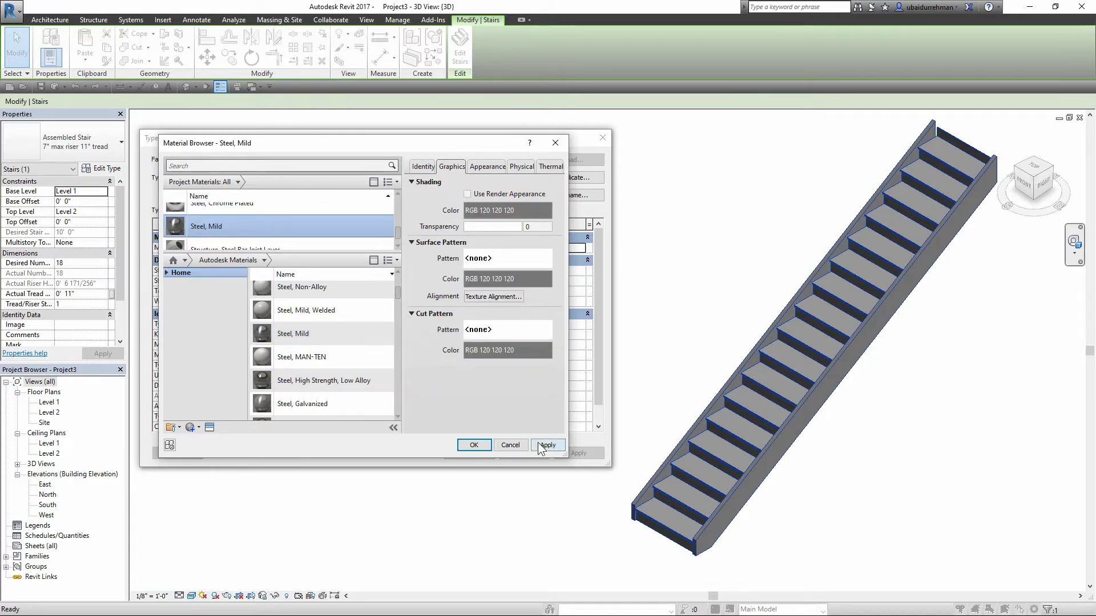
pyautogui.click(479, 448)
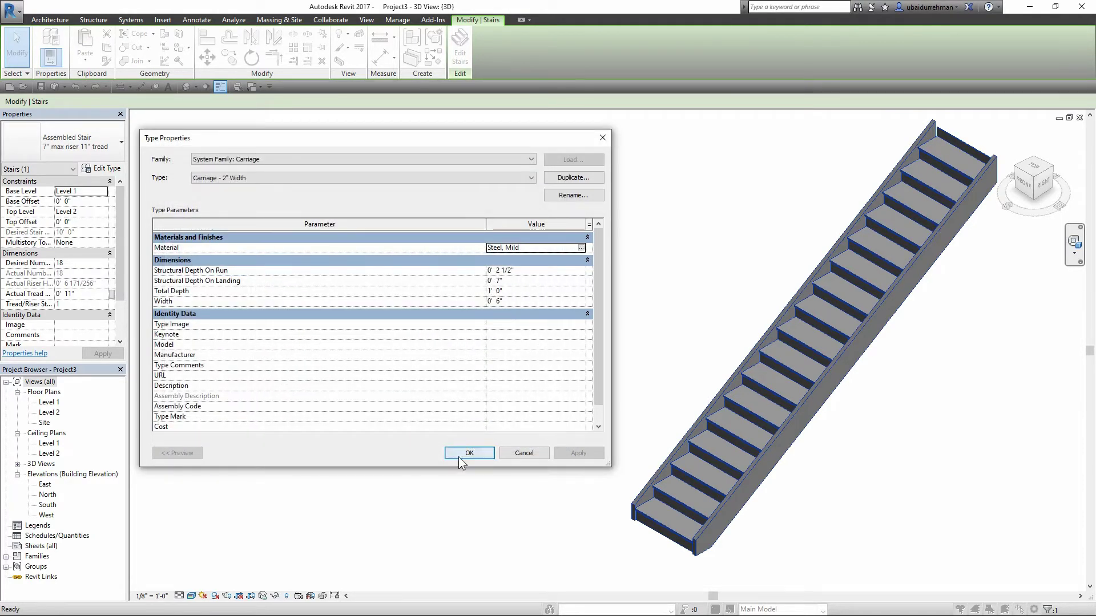
# - Confirm the middle carriage settings and keep the left support as Stringer (Closed)
pyautogui.click(460, 455)
pyautogui.click(576, 455)
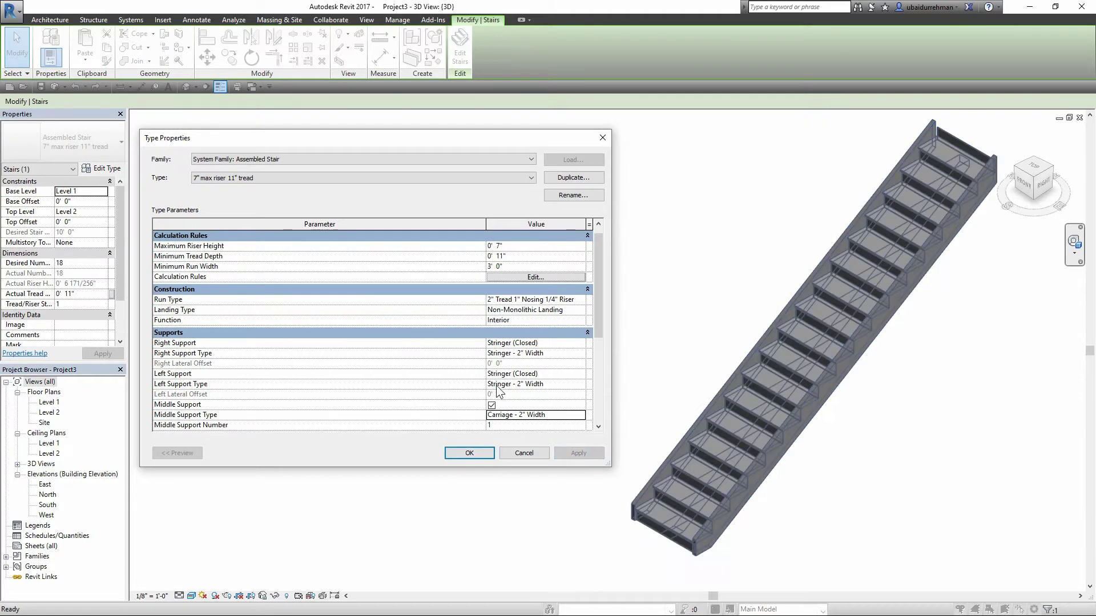
pyautogui.click(580, 374)
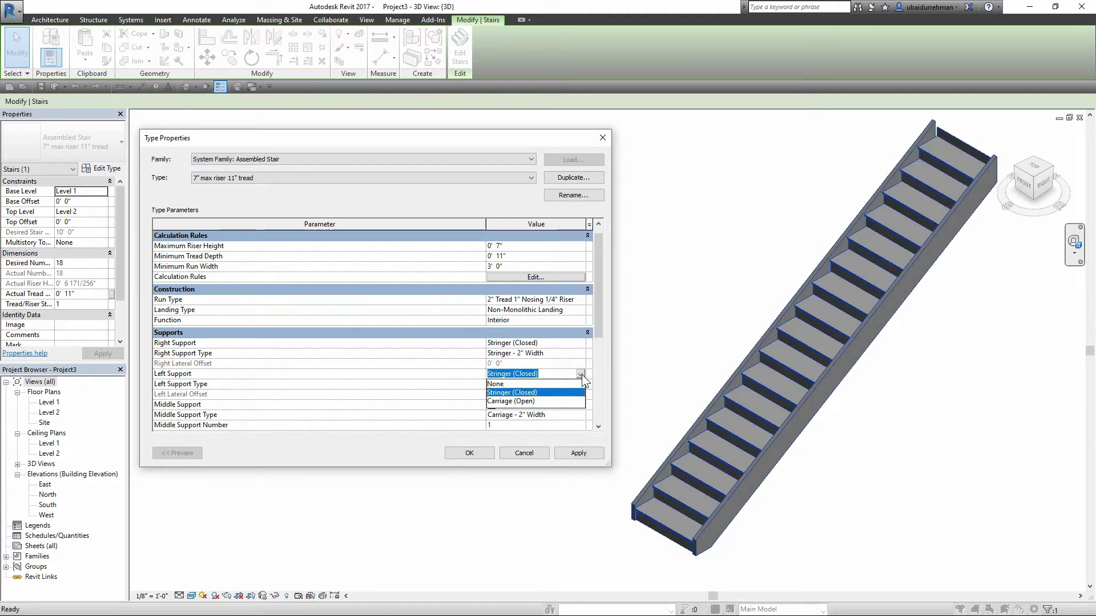
pyautogui.click(509, 391)
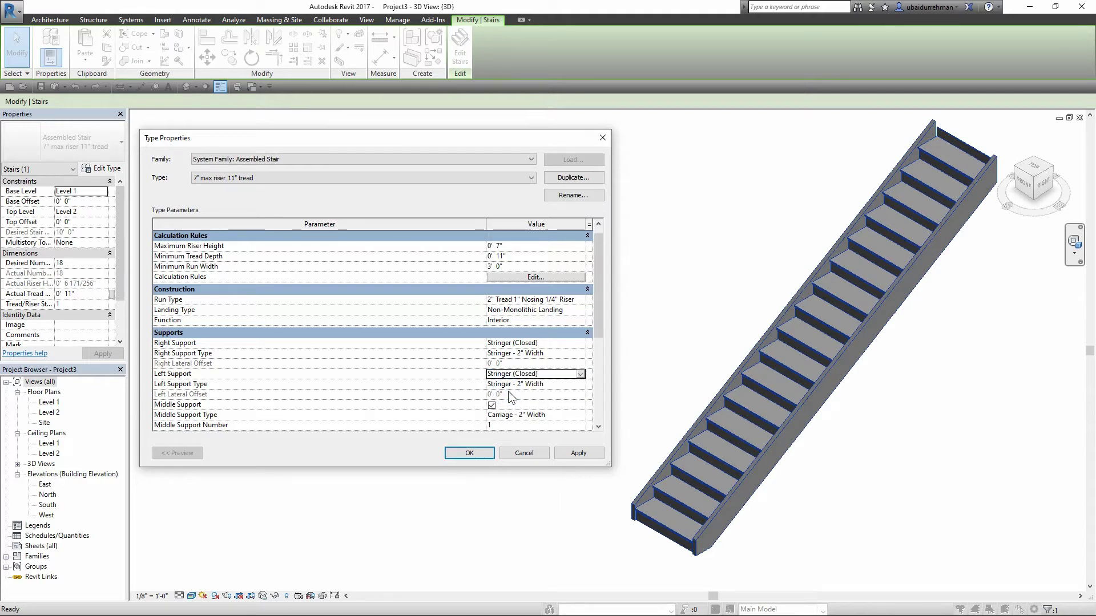
# - Give the Stringer - 2" Width type a 3/4" width and 3' 6" total depth
pyautogui.click(582, 382)
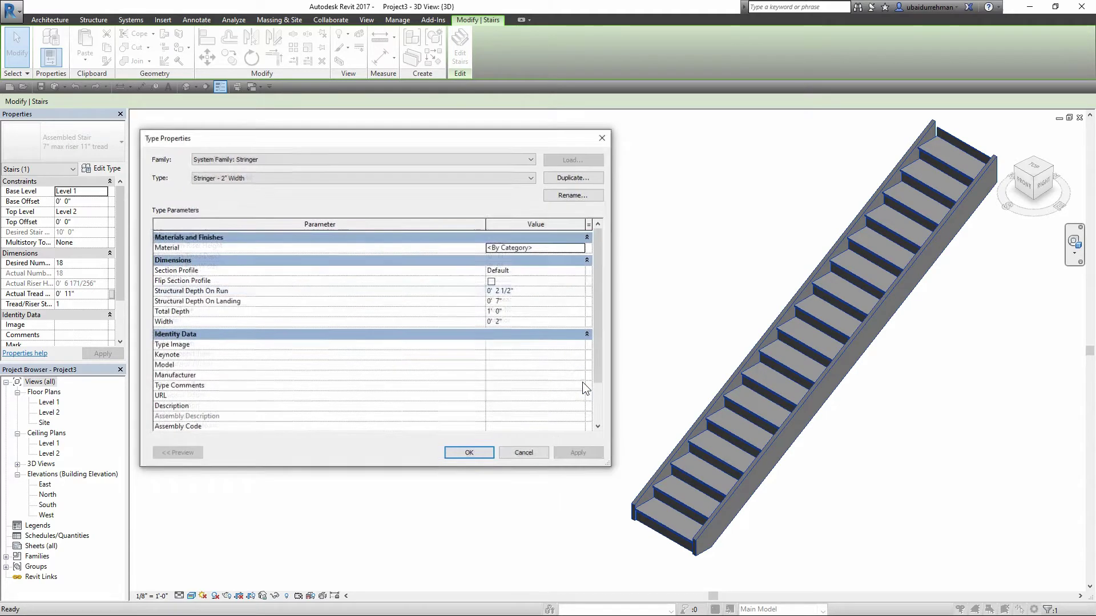
pyautogui.click(498, 321)
pyautogui.press('BackSpace')
pyautogui.write('3/4')
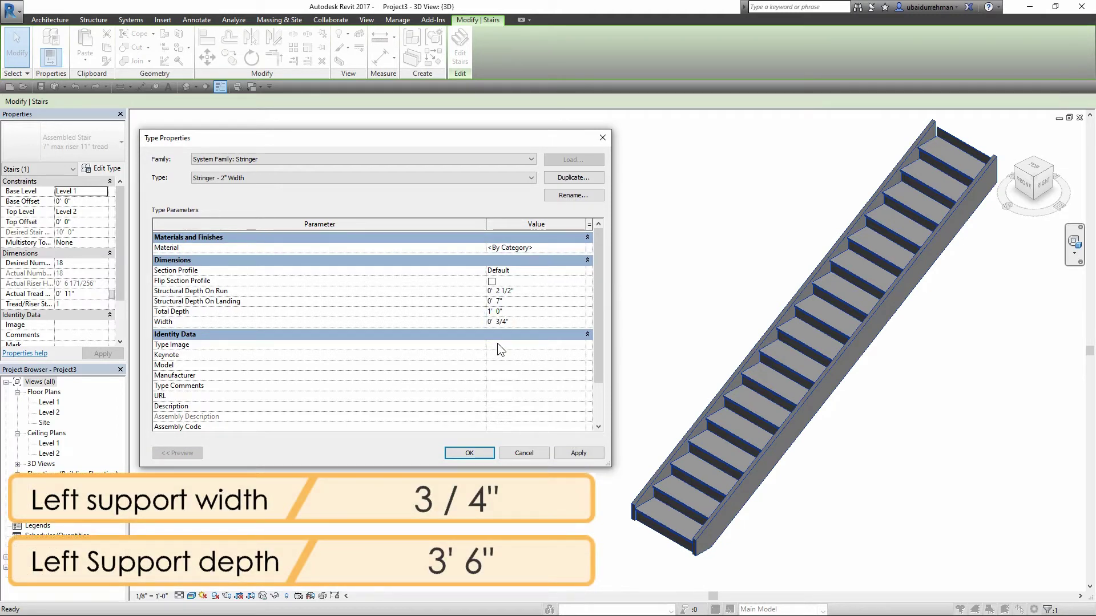
pyautogui.click(490, 311)
pyautogui.press('BackSpace')
pyautogui.write('3')
pyautogui.press('End')
pyautogui.press('BackSpace')
pyautogui.press('BackSpace')
pyautogui.write('6"')
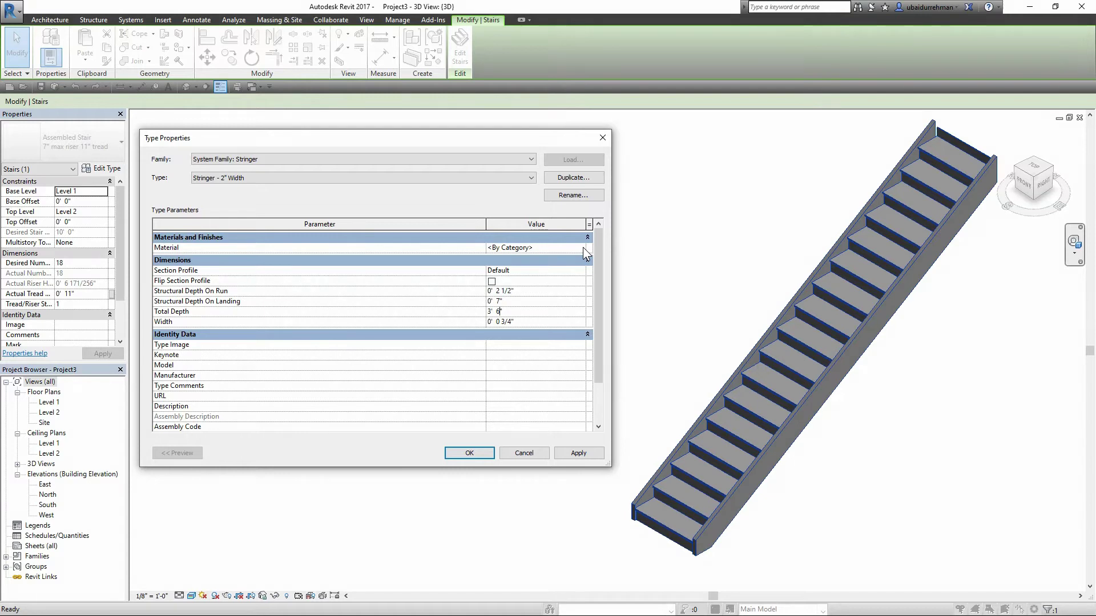
# - Set the stringer material to Glass, Cast, Clear from the Autodesk Materials glass category
pyautogui.click(583, 248)
pyautogui.click(584, 247)
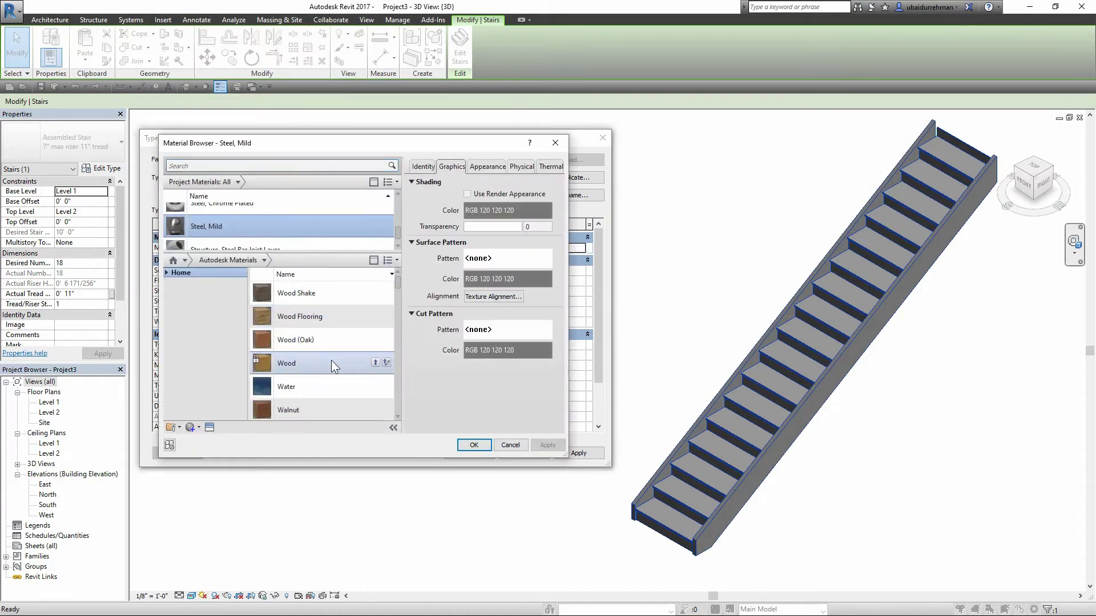
pyautogui.click(166, 273)
pyautogui.click(171, 292)
pyautogui.click(199, 350)
pyautogui.scroll(-1, 352, 364)
pyautogui.click(375, 363)
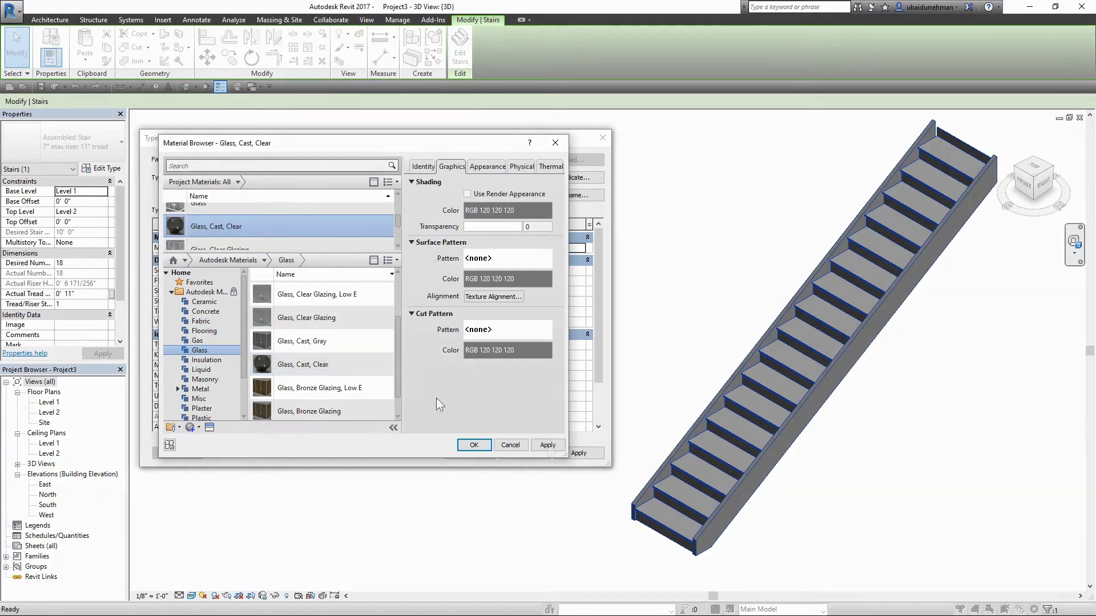
pyautogui.click(476, 442)
# - Rename the stringer type to 'Glass handrailing' and apply it to the stair
pyautogui.click(554, 195)
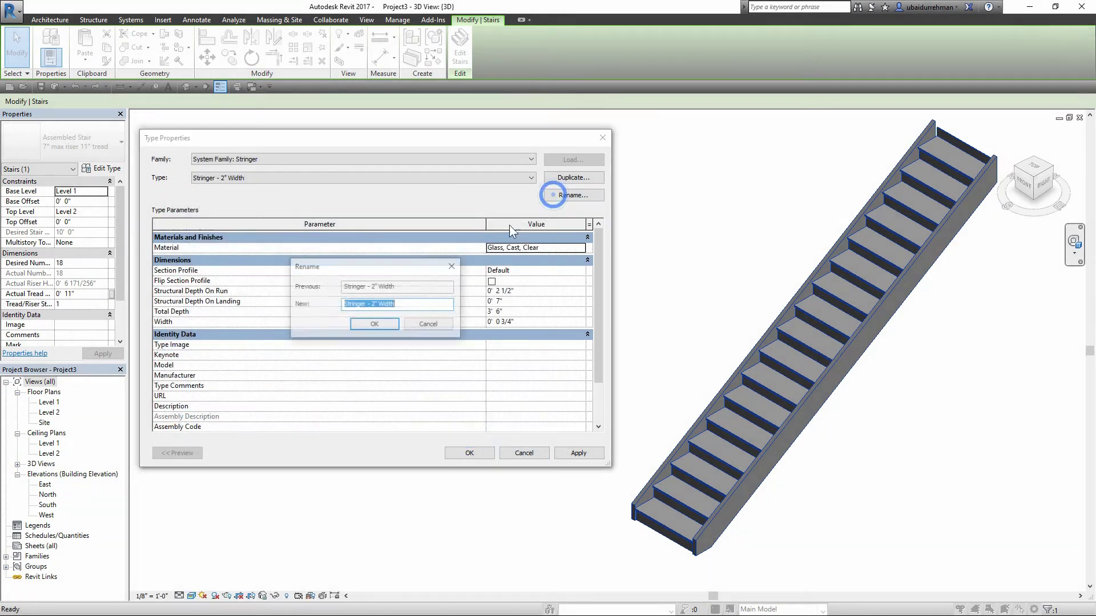
pyautogui.click(398, 306)
pyautogui.moveTo(398, 307); pyautogui.dragTo(310, 304)
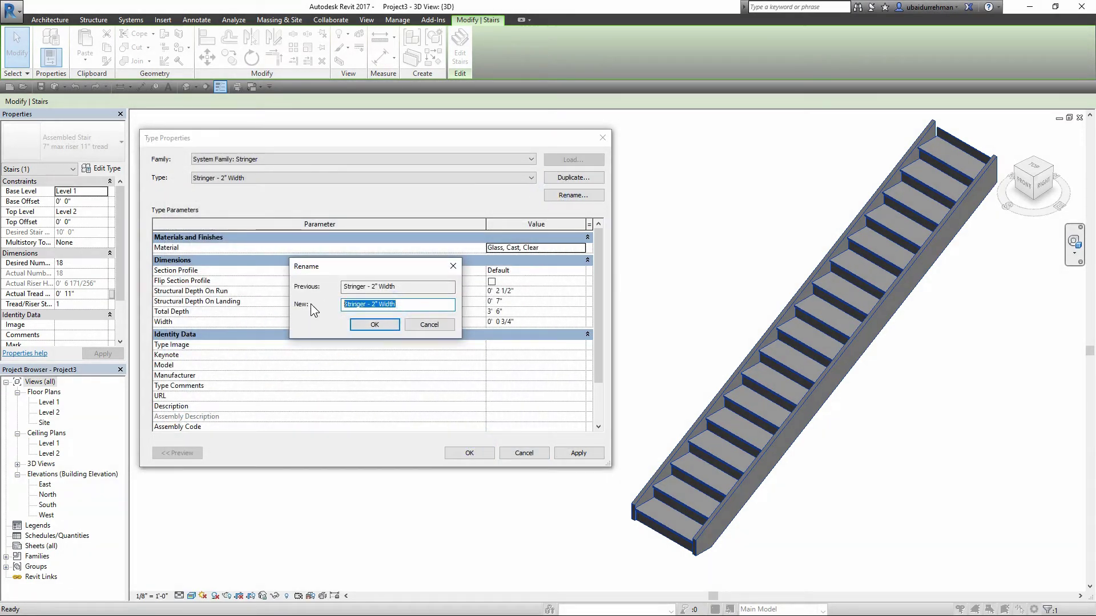
pyautogui.write('Gla')
pyautogui.press('BackSpace')
pyautogui.press('BackSpace')
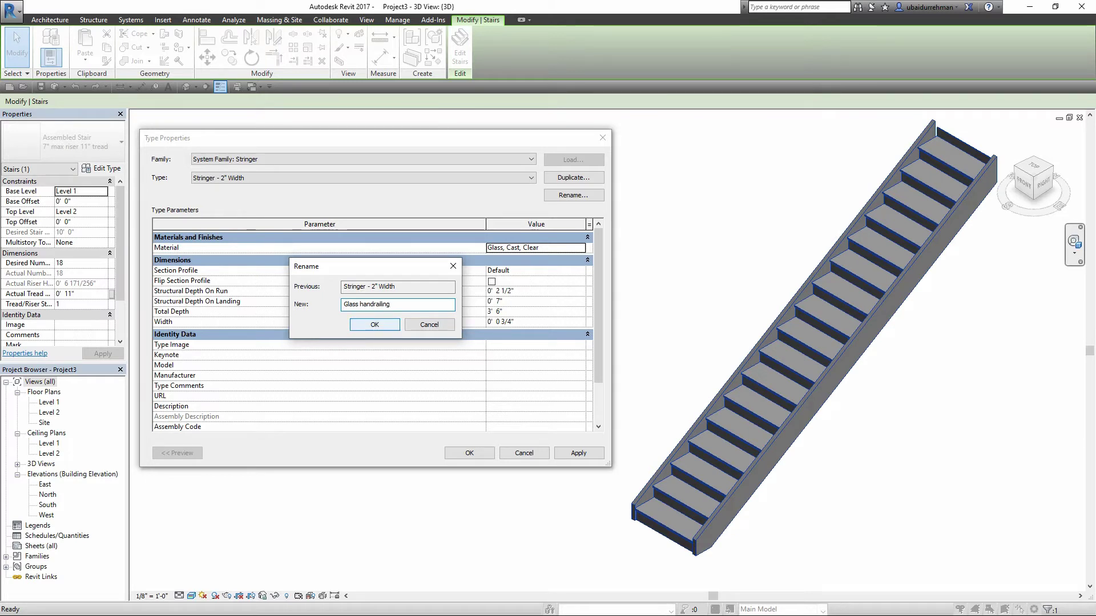
pyautogui.click(392, 321)
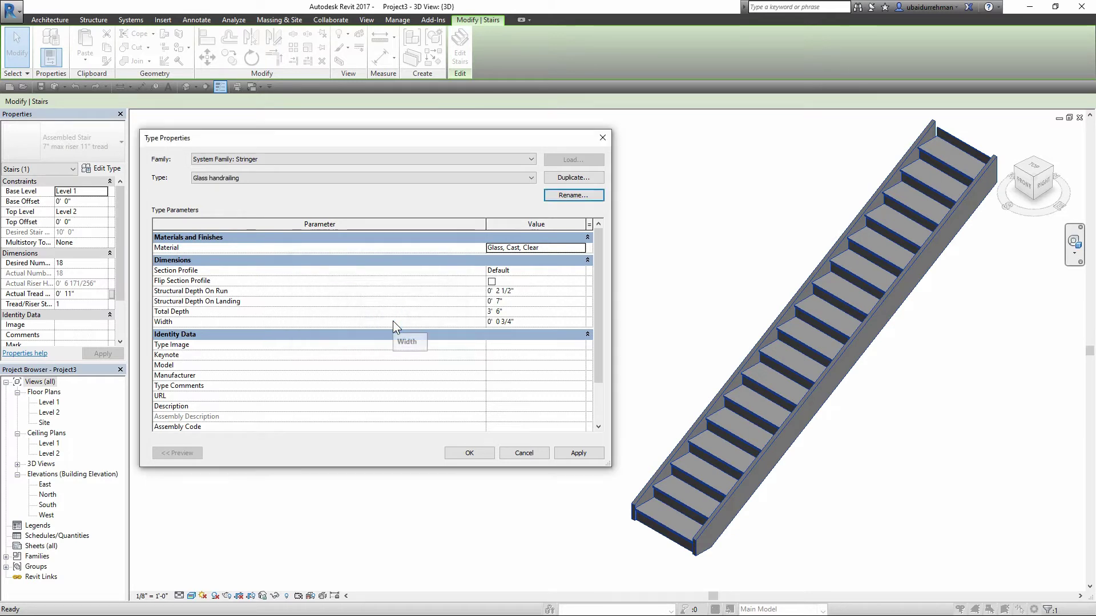
pyautogui.click(577, 452)
pyautogui.click(469, 452)
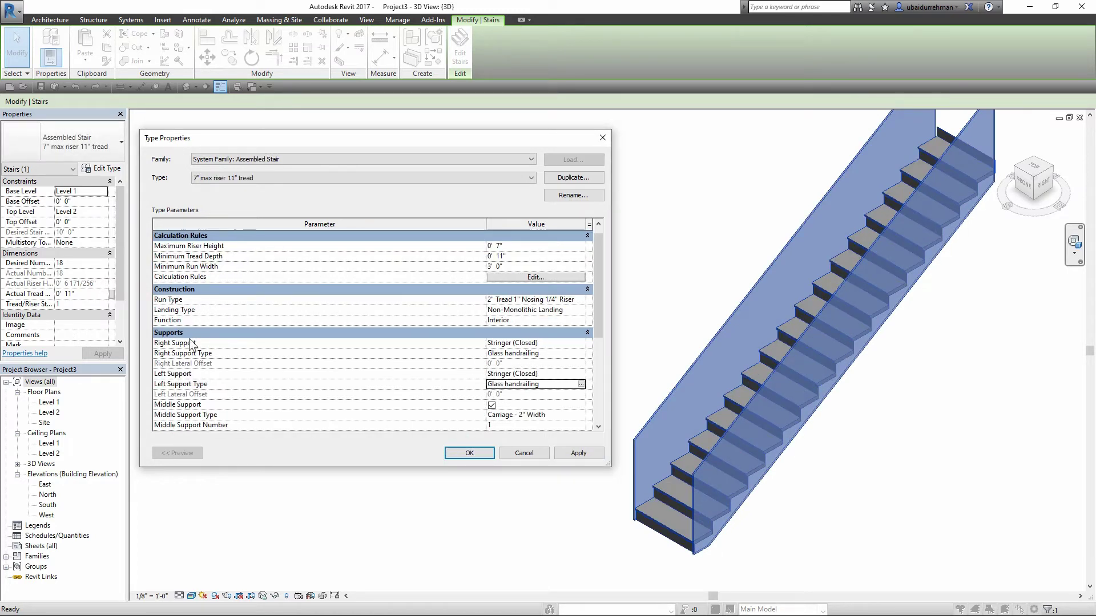
pyautogui.click(526, 352)
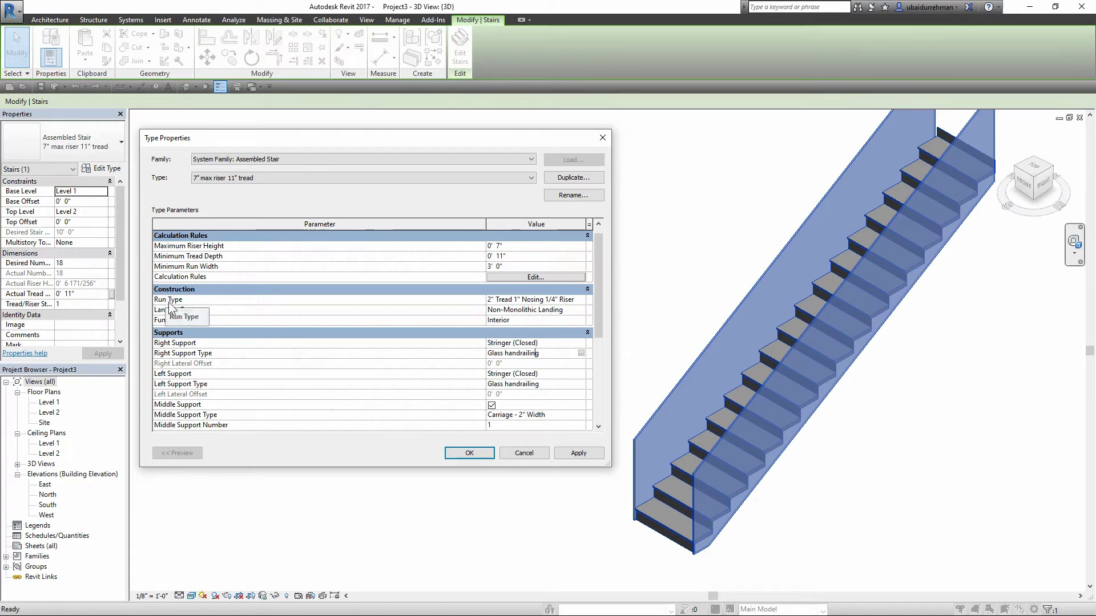
pyautogui.click(168, 302)
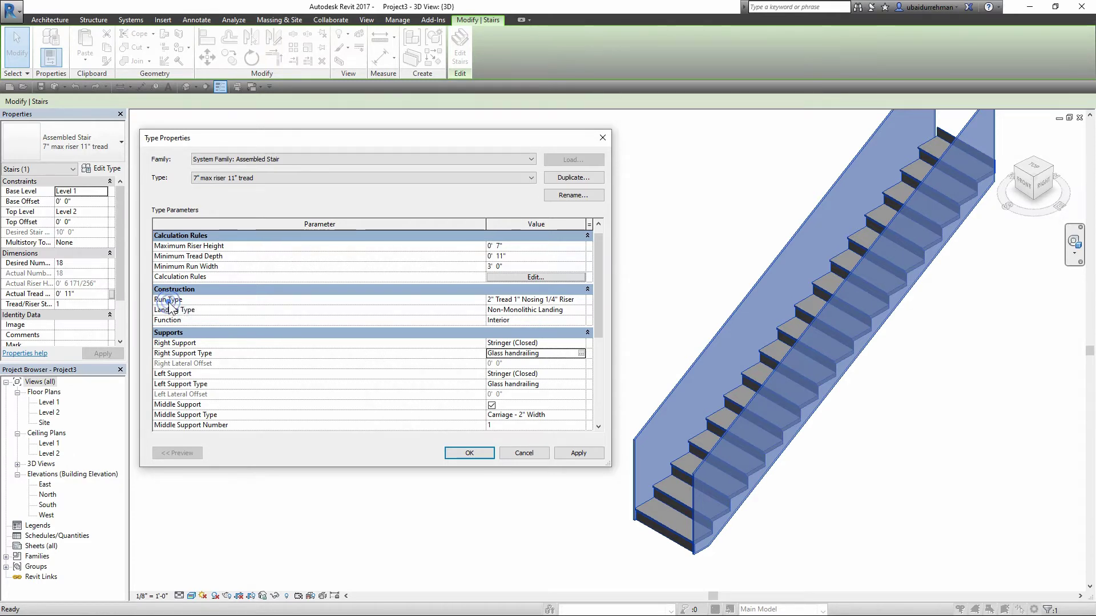
# - In the run type, remove risers, set 3" tread thickness and a Default nosing profile
pyautogui.click(582, 304)
pyautogui.click(582, 304)
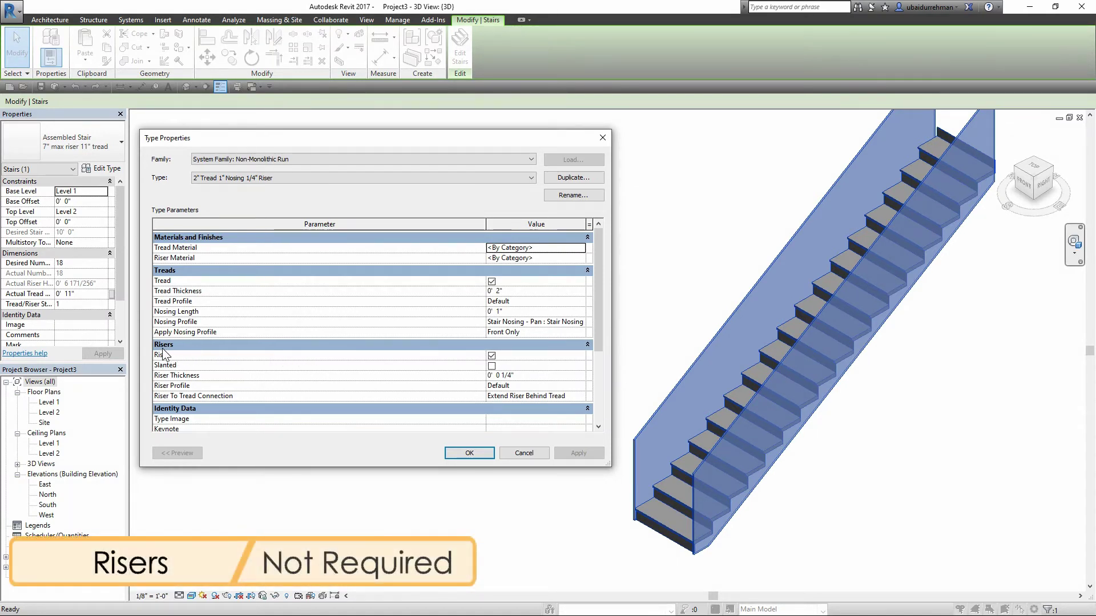
pyautogui.click(491, 356)
pyautogui.click(491, 356)
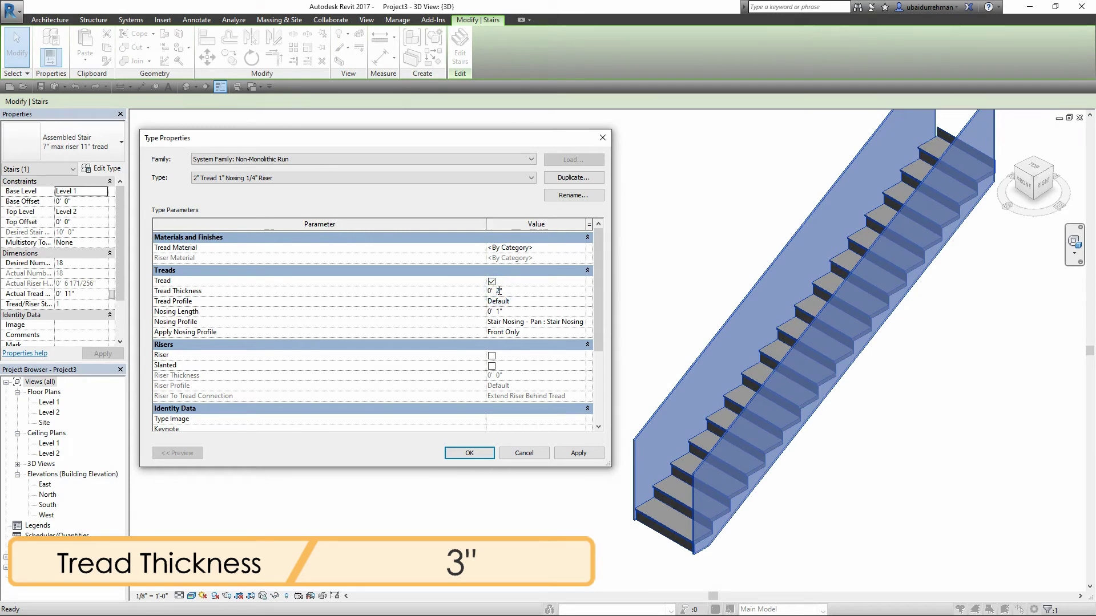
pyautogui.write('3')
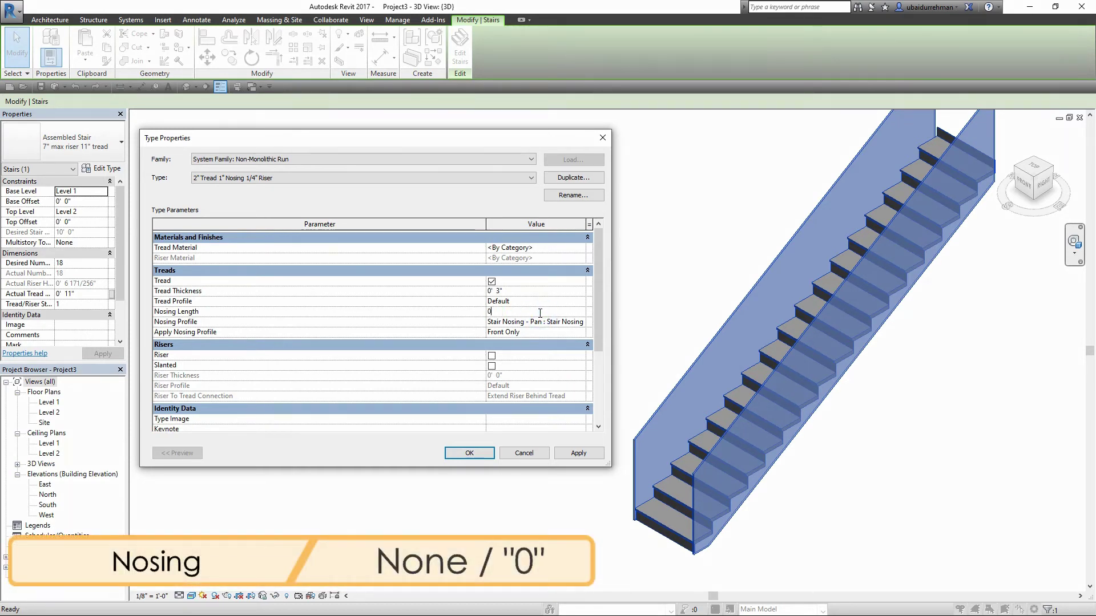
pyautogui.click(582, 323)
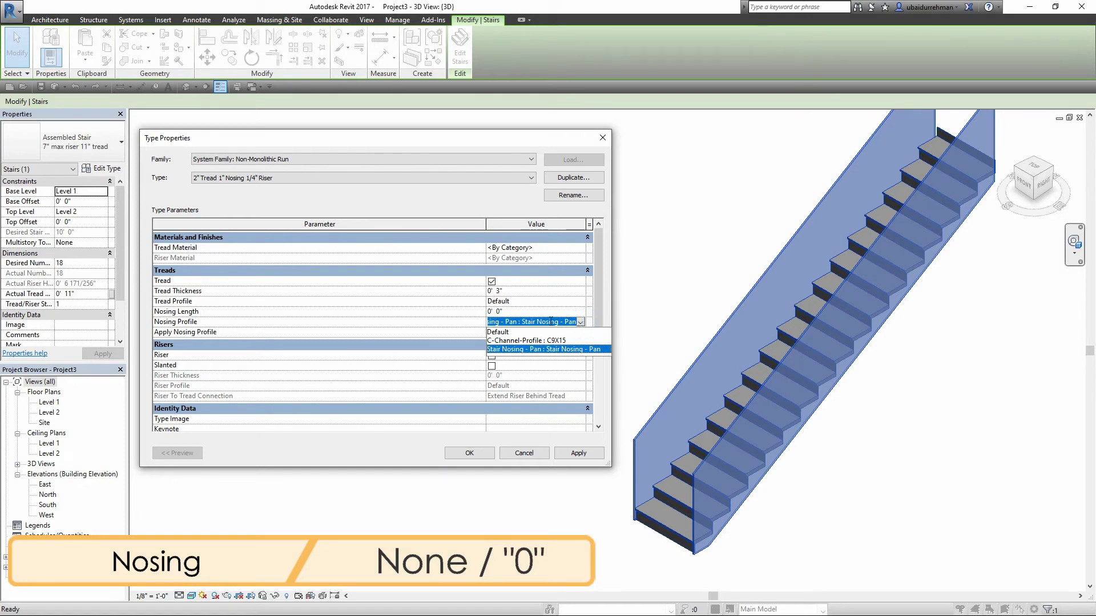
pyautogui.click(498, 332)
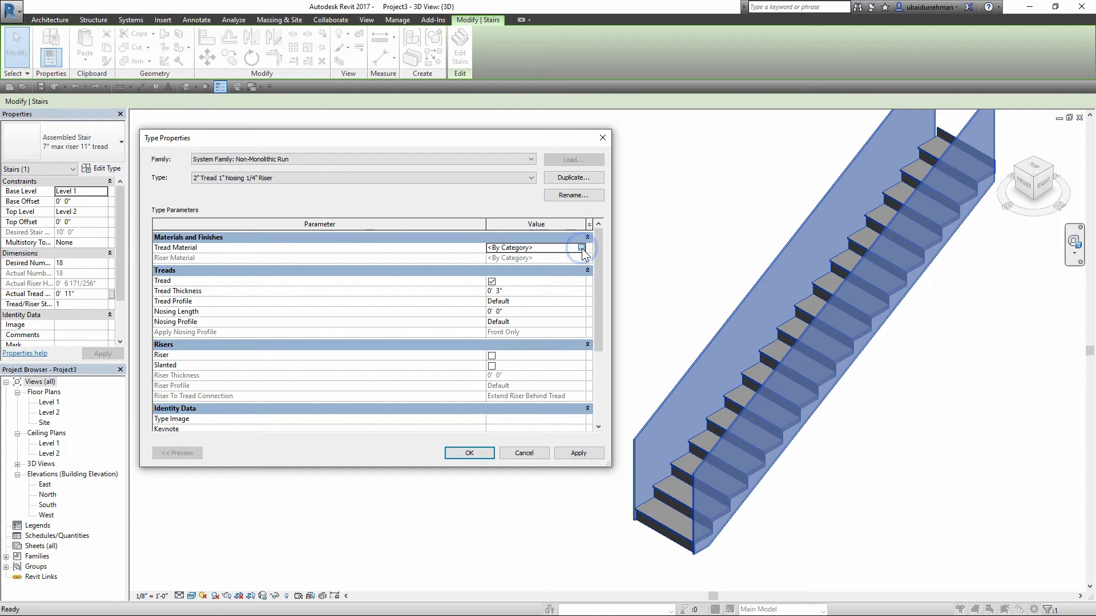
# - Make Wood Flooring the tread material, apply the changes, and close the type settings
pyautogui.click(580, 248)
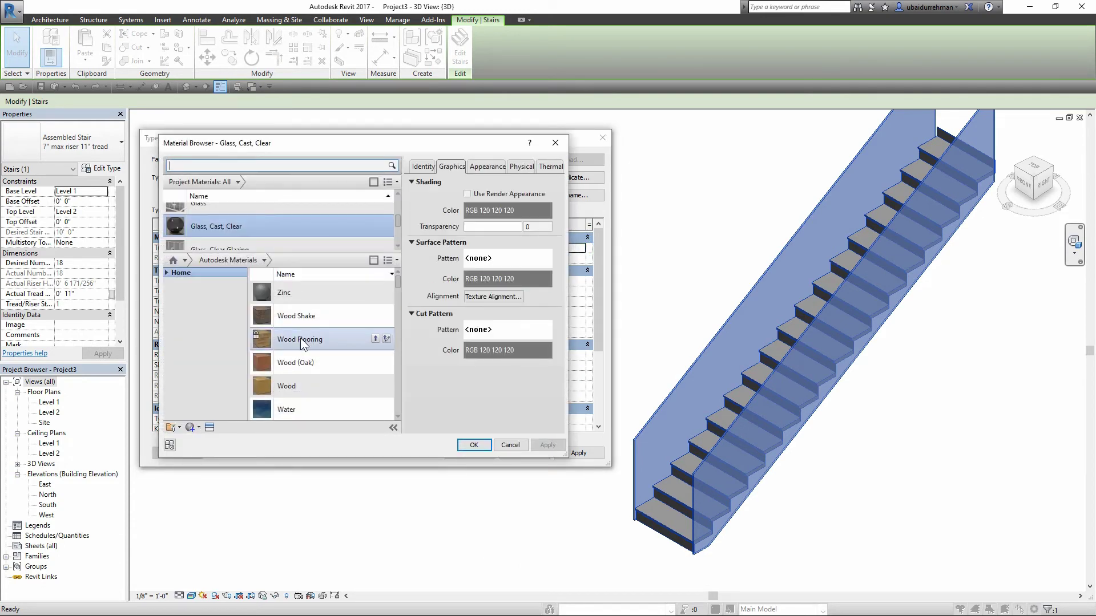
pyautogui.click(376, 339)
pyautogui.click(545, 445)
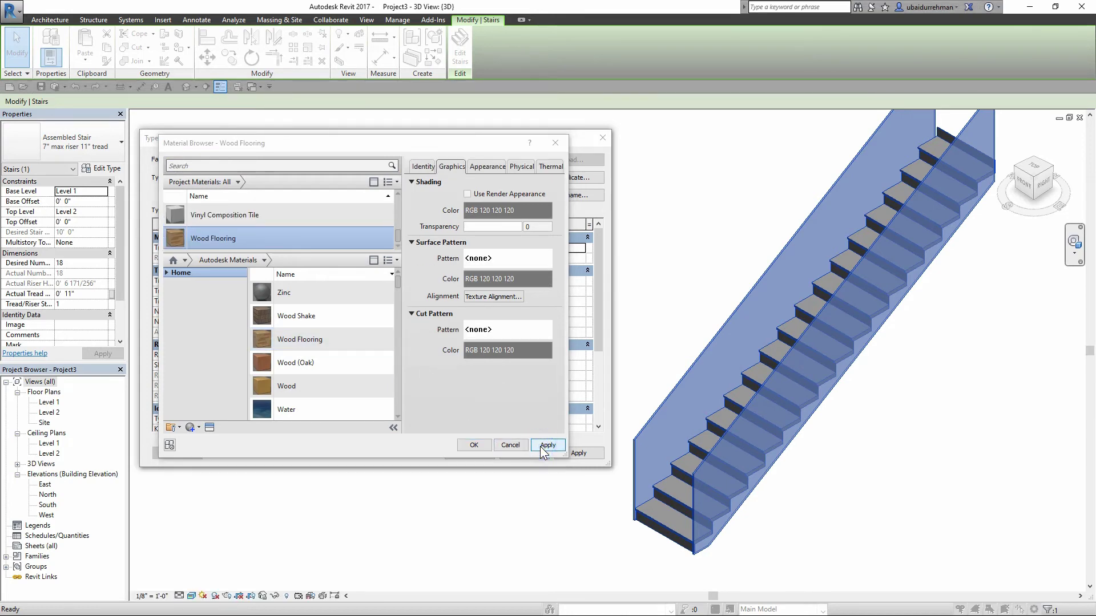
pyautogui.click(475, 446)
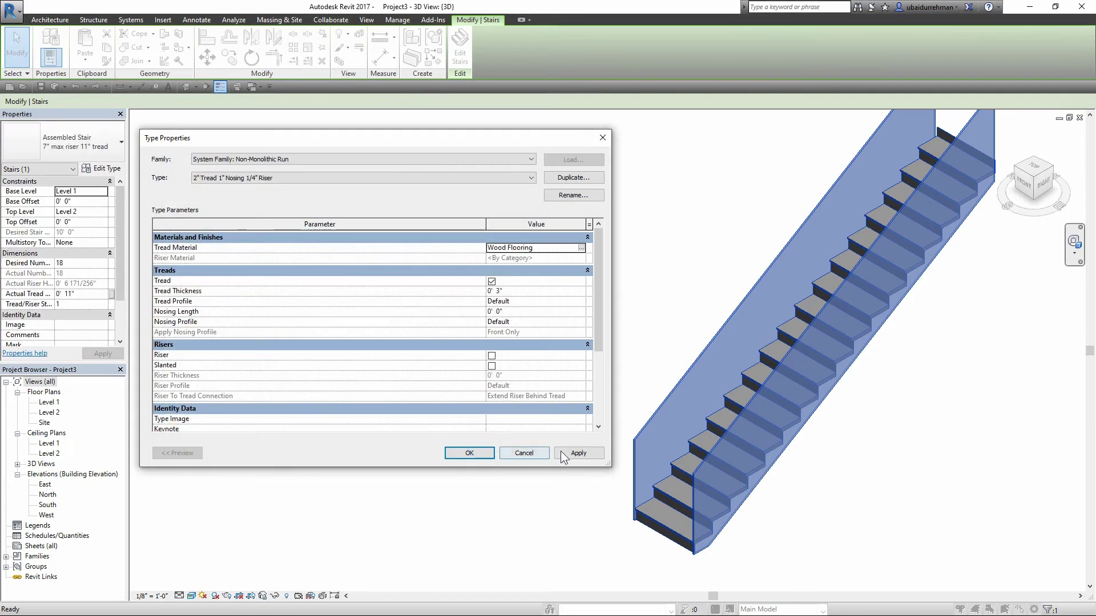
pyautogui.click(578, 454)
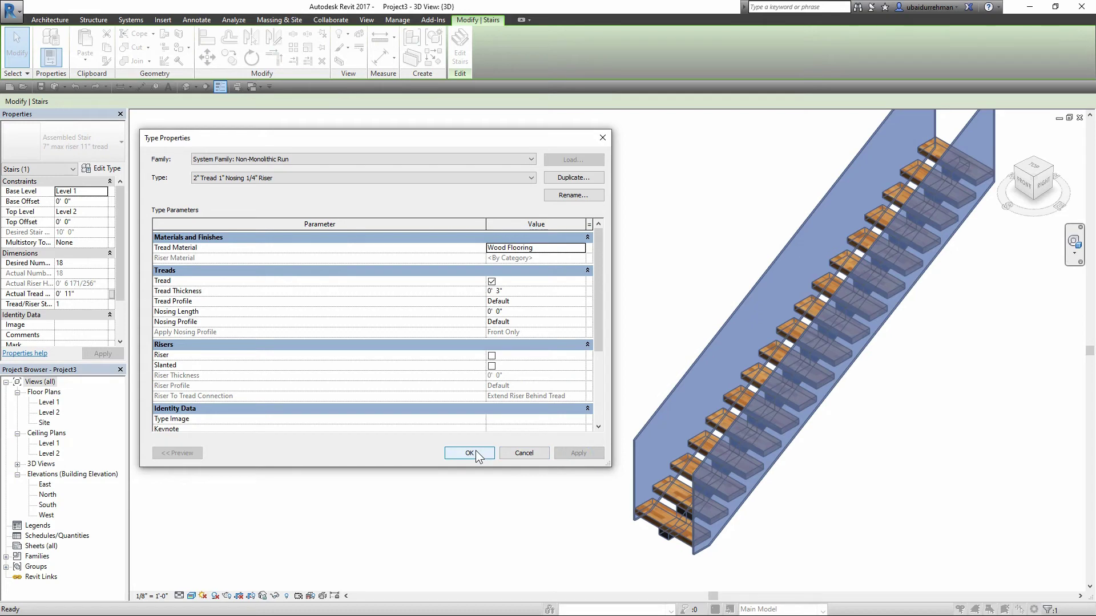
pyautogui.click(471, 453)
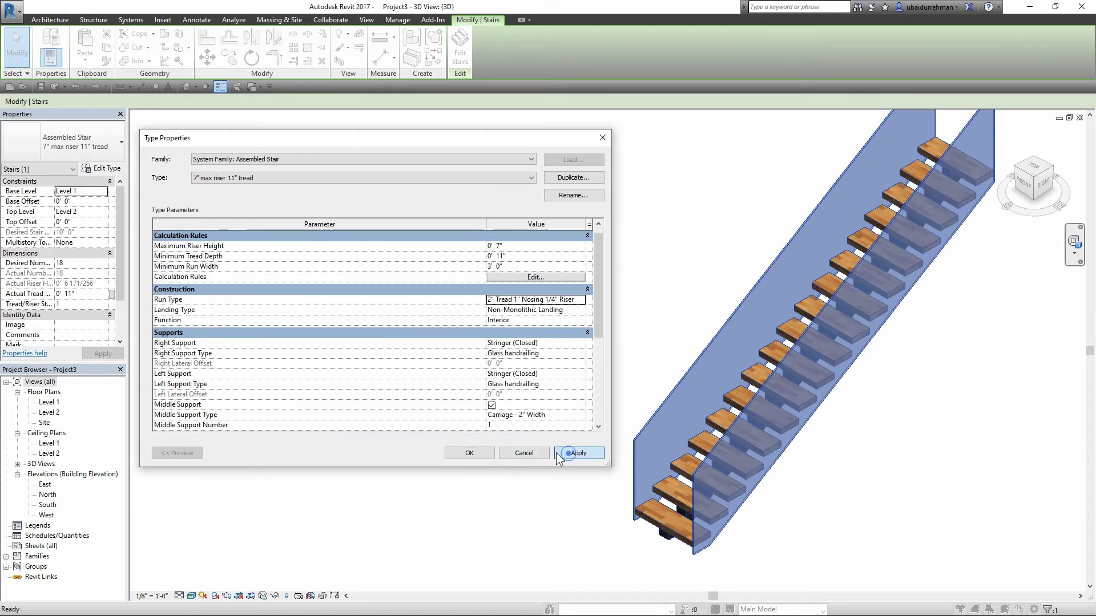
pyautogui.click(469, 453)
pyautogui.scroll(-4, 464, 396)
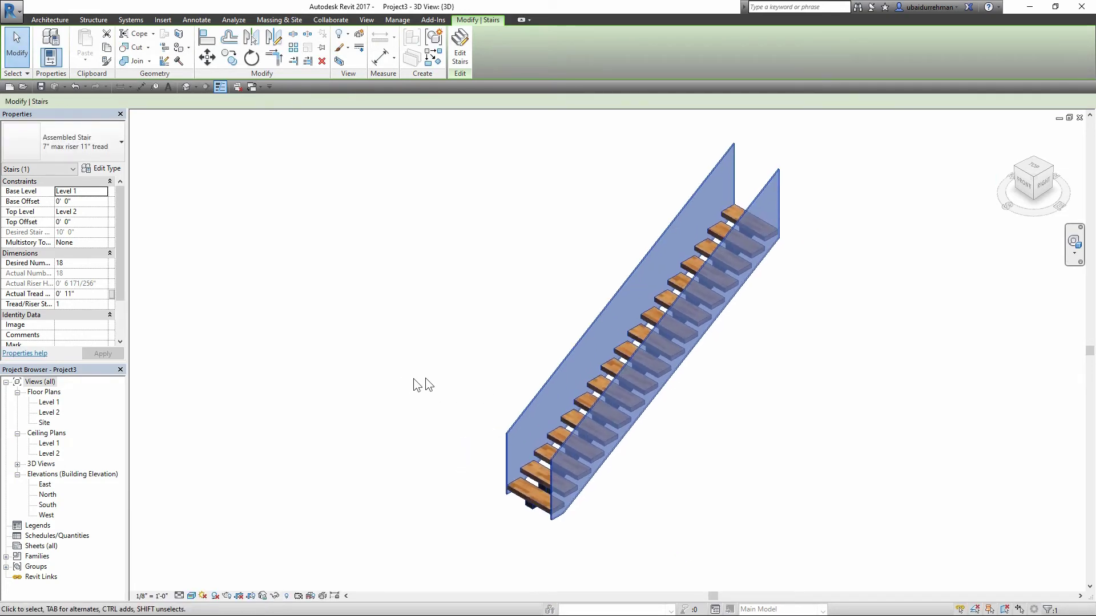
pyautogui.click(475, 392)
pyautogui.moveTo(498, 403); pyautogui.dragTo(419, 338, button='middle')
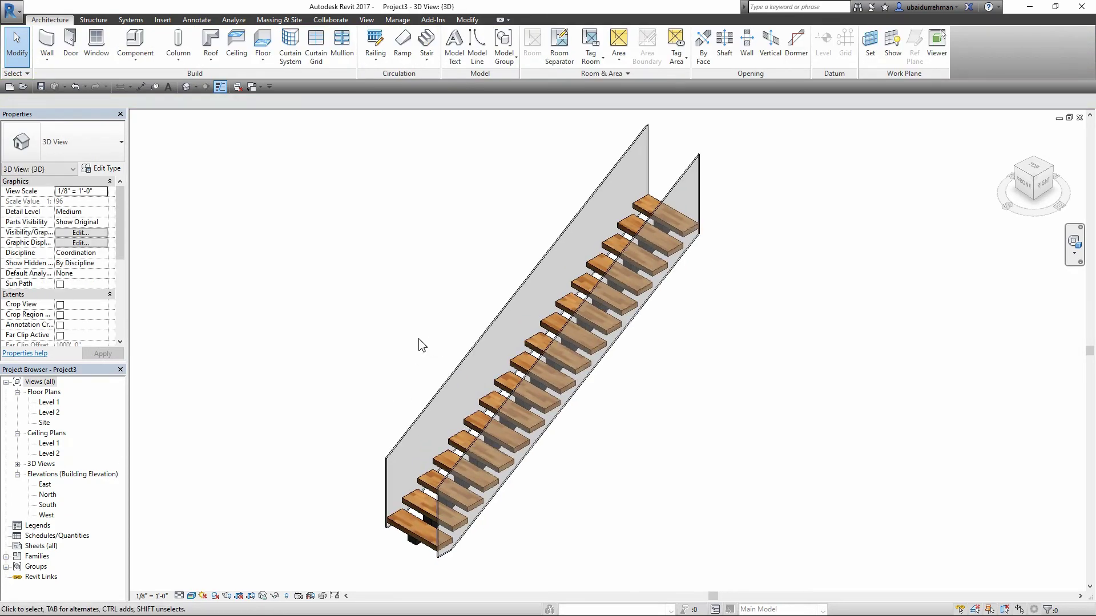
pyautogui.click(1040, 182)
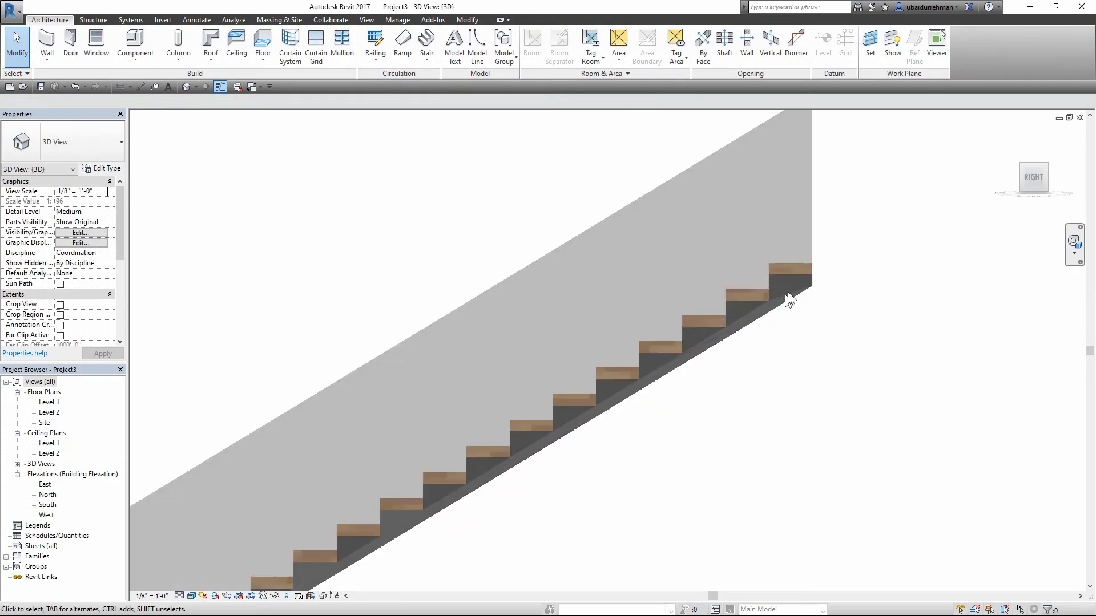
pyautogui.scroll(3, 789, 289)
pyautogui.scroll(-3, 769, 303)
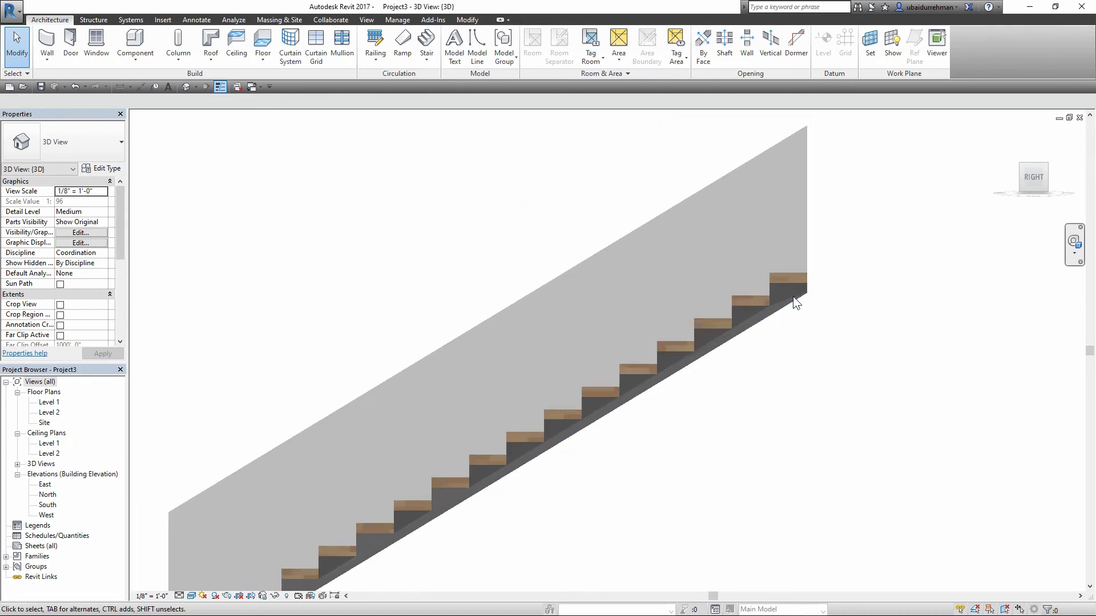
pyautogui.moveTo(477, 464); pyautogui.dragTo(723, 374, button='middle')
pyautogui.scroll(-1, 656, 337)
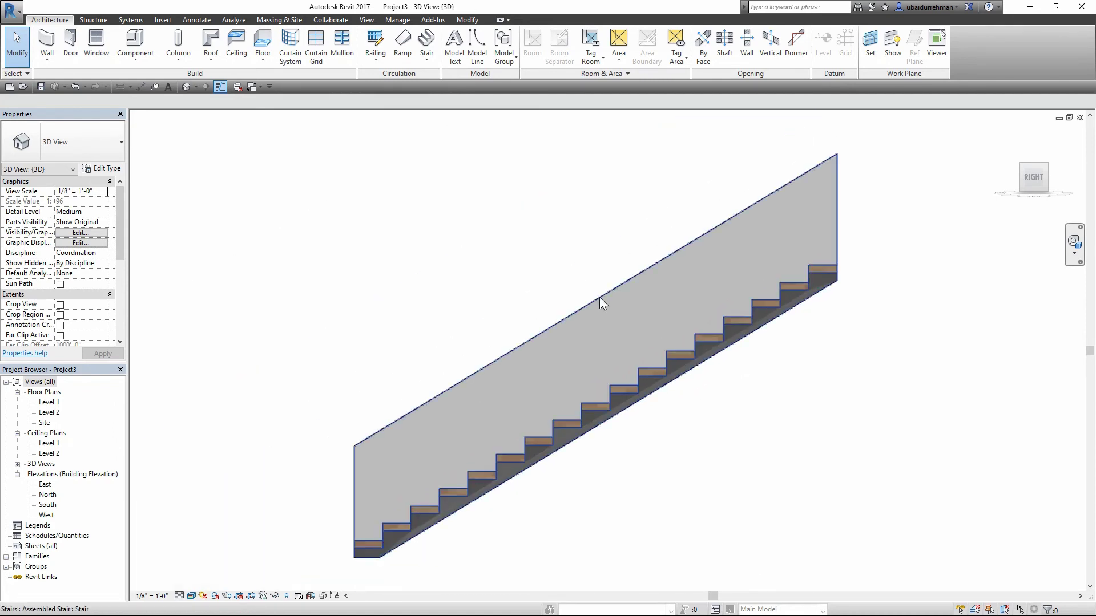
pyautogui.click(1020, 166)
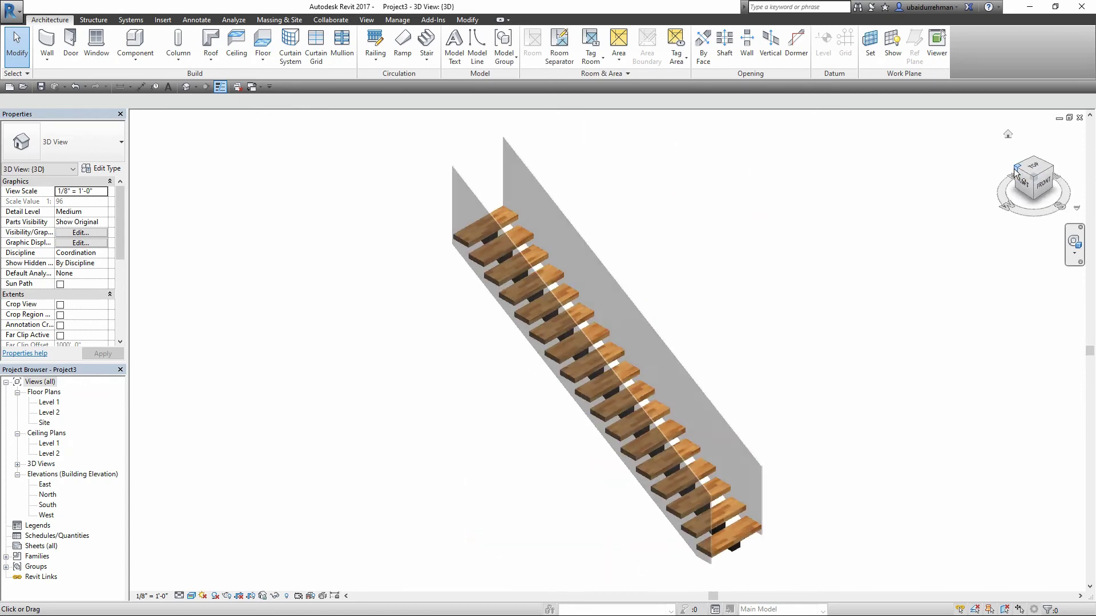